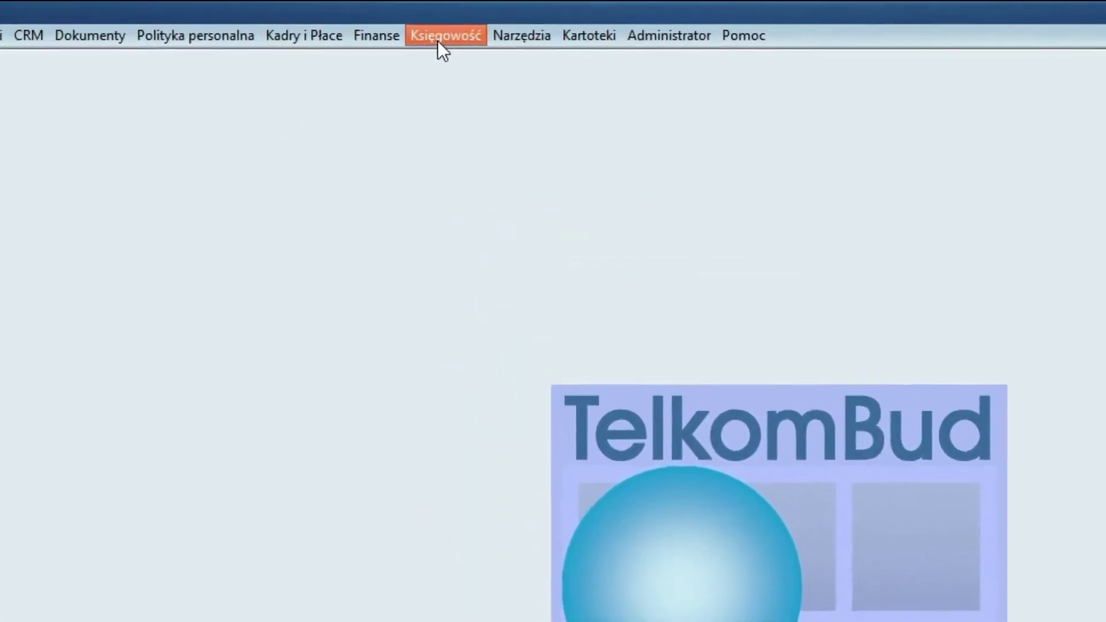
Step: Open the chart of accounts (Plan kont) and expand FIRMA 01 and its account 401 Amortyzacja
click(438, 40)
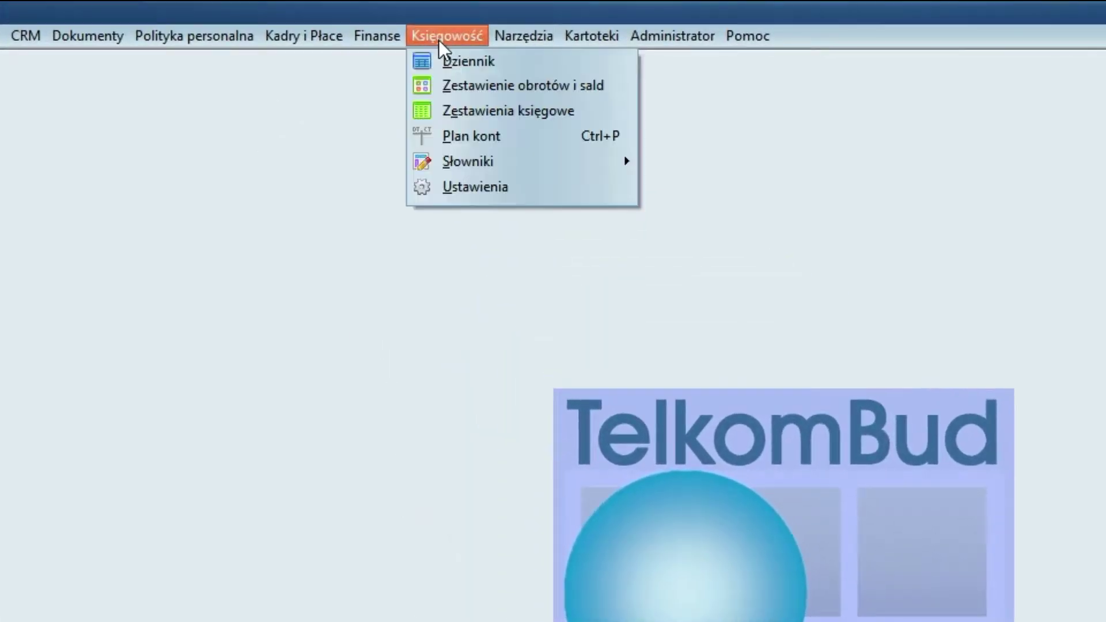
click(538, 137)
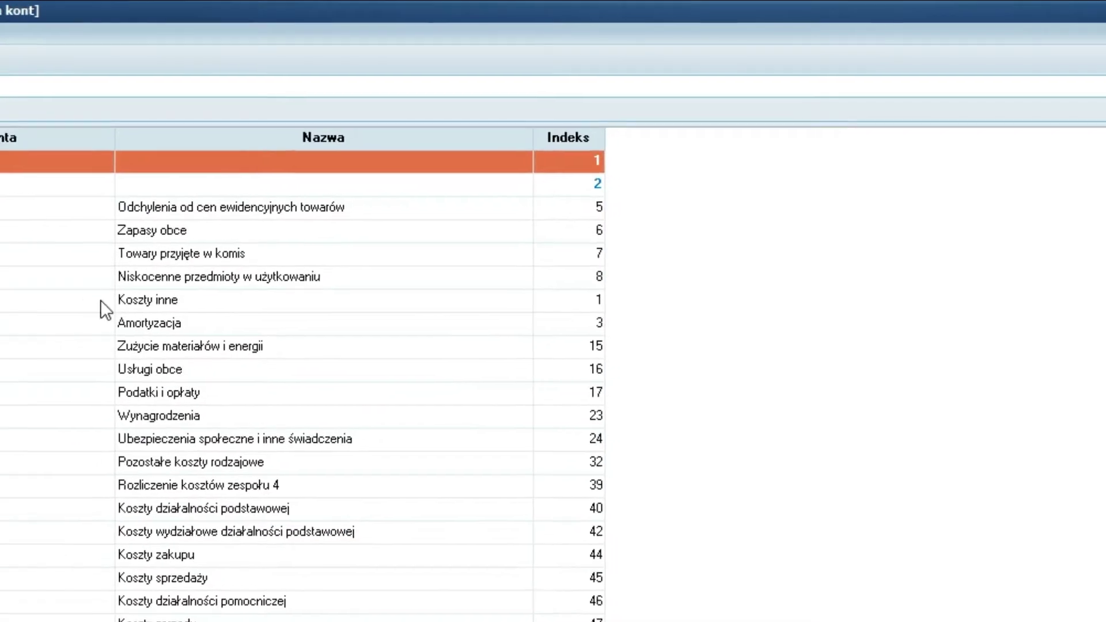
click(84, 131)
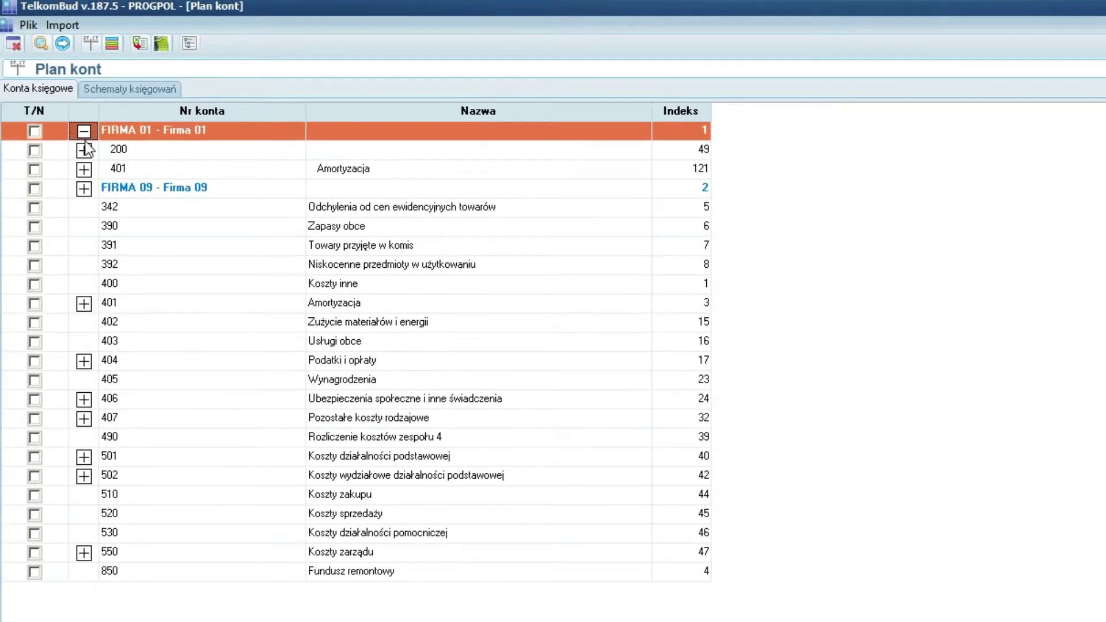
click(84, 169)
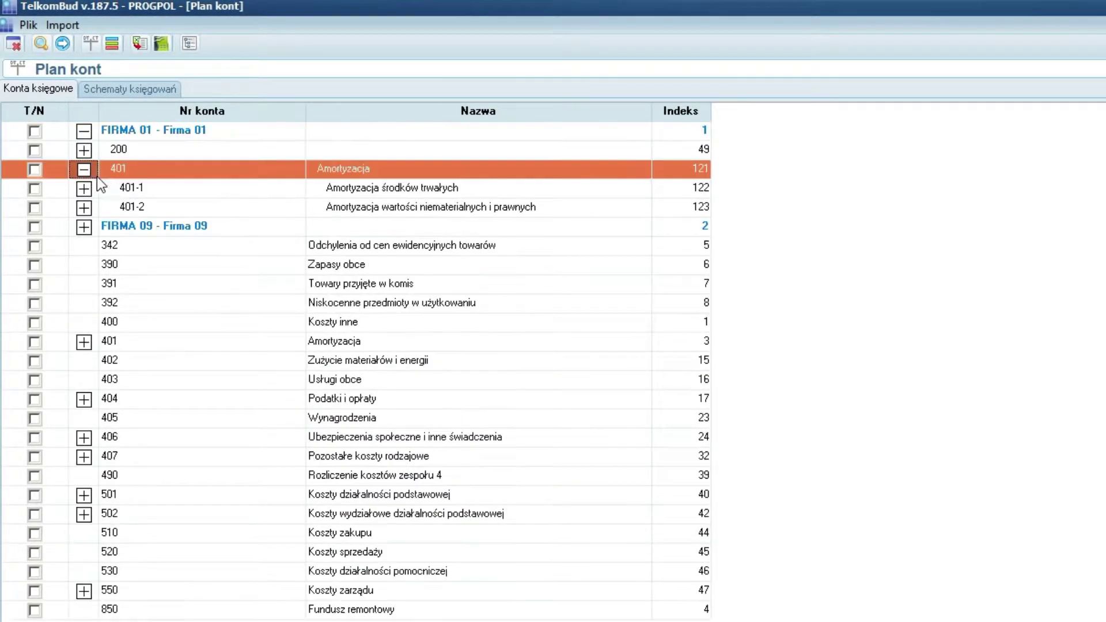
Step: Open the posting schemes (Schematy księgowań) of account 401-1 Amortyzacja środków trwałych
click(138, 188)
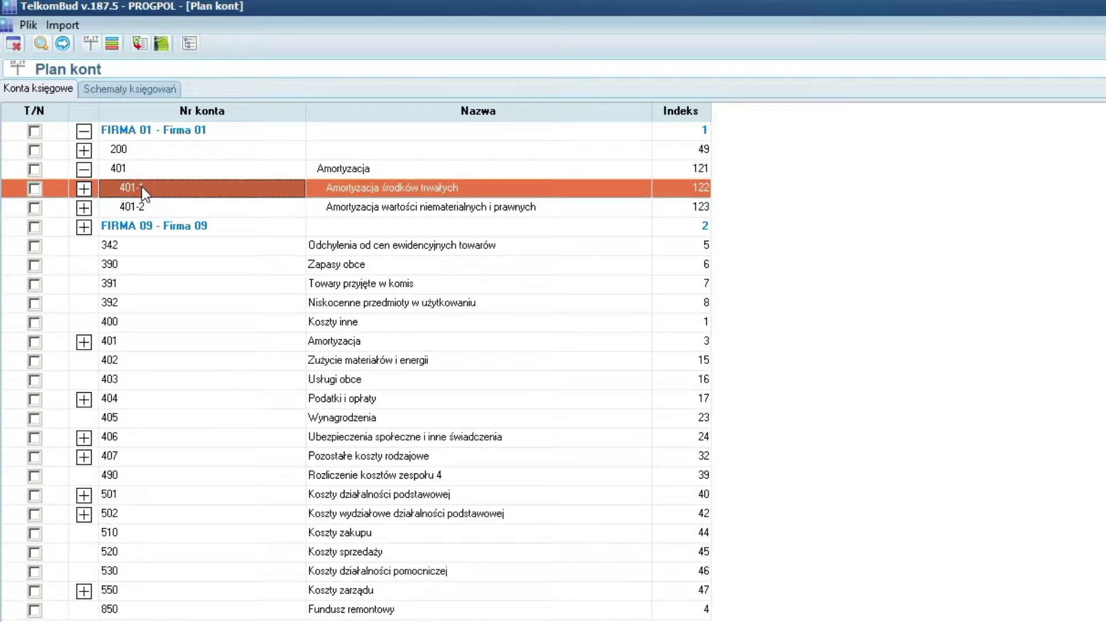
right_click(156, 190)
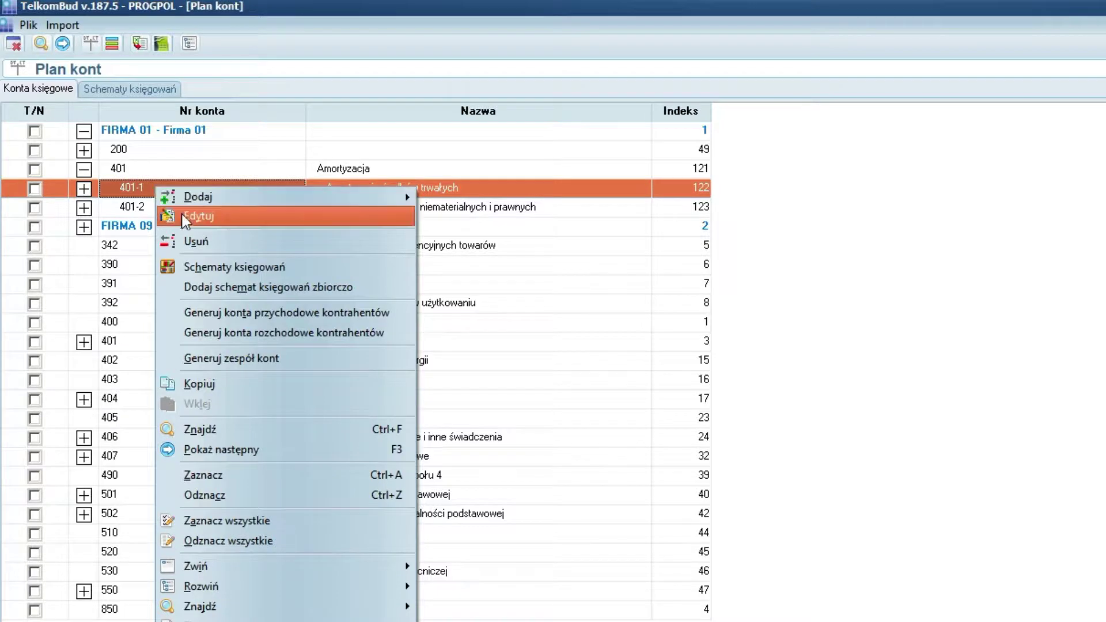
click(302, 266)
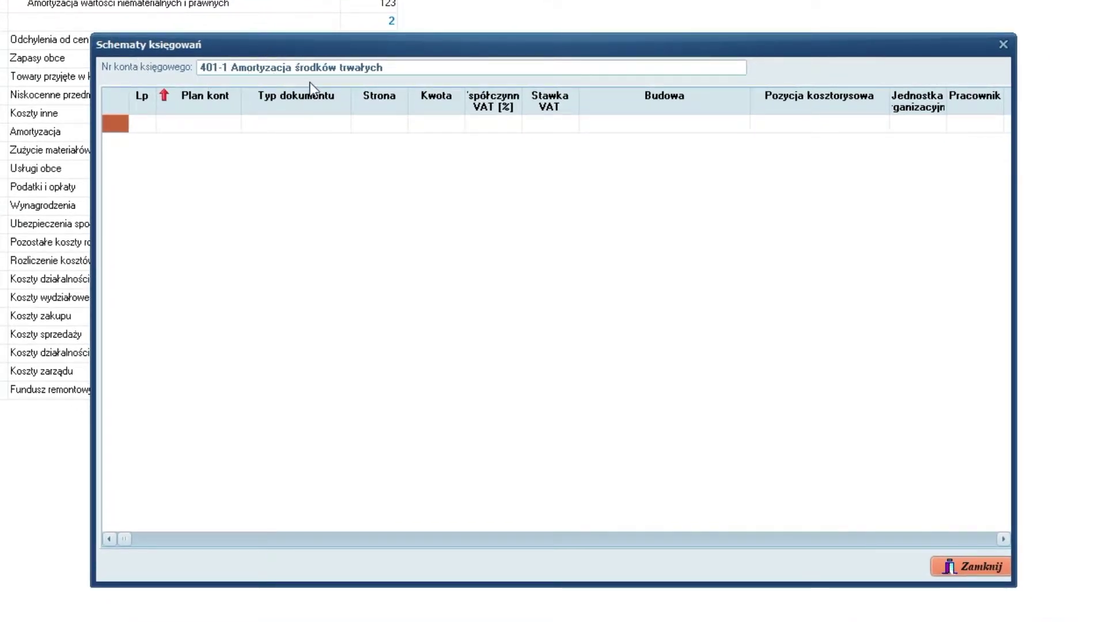
Step: Start a new posting scheme for account 401-1 with document type zakup, side Wn and amount Netto
click(279, 125)
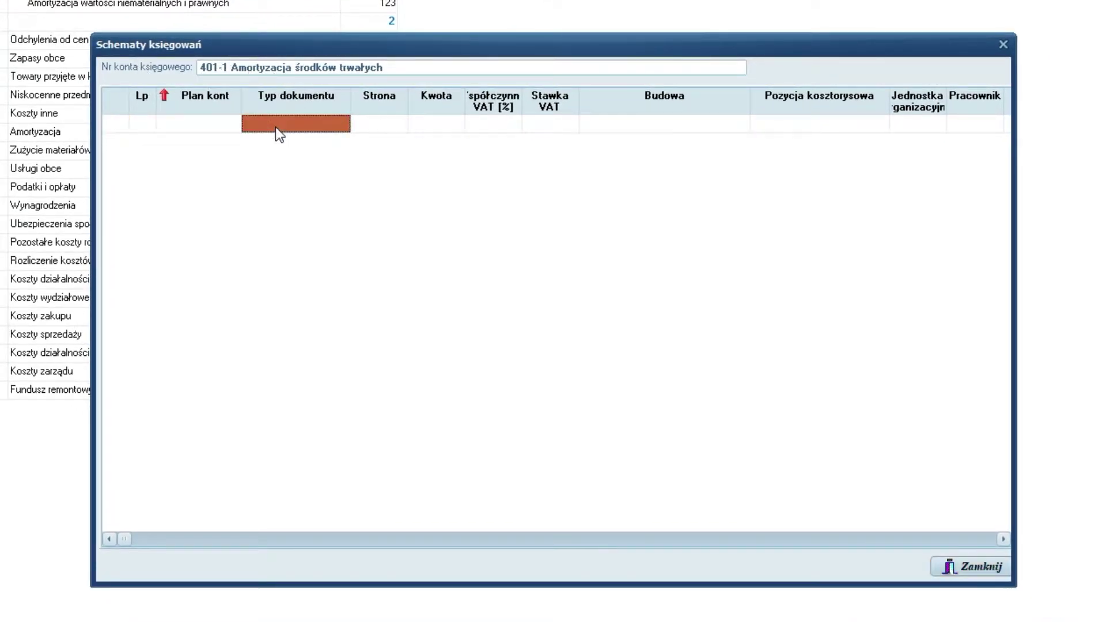
right_click(280, 134)
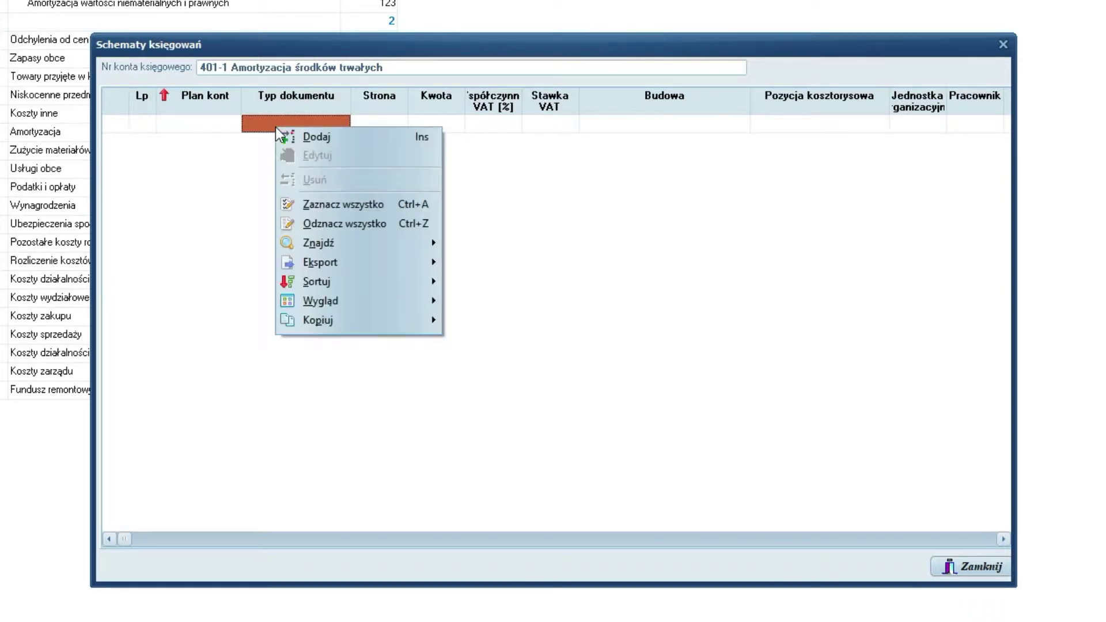
click(347, 137)
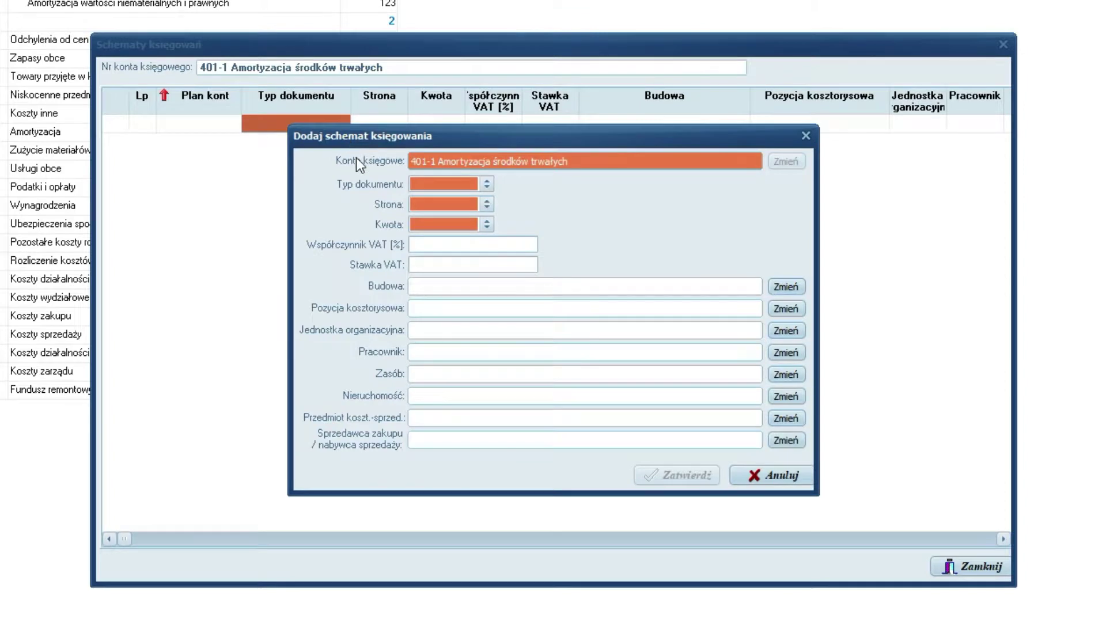
click(484, 183)
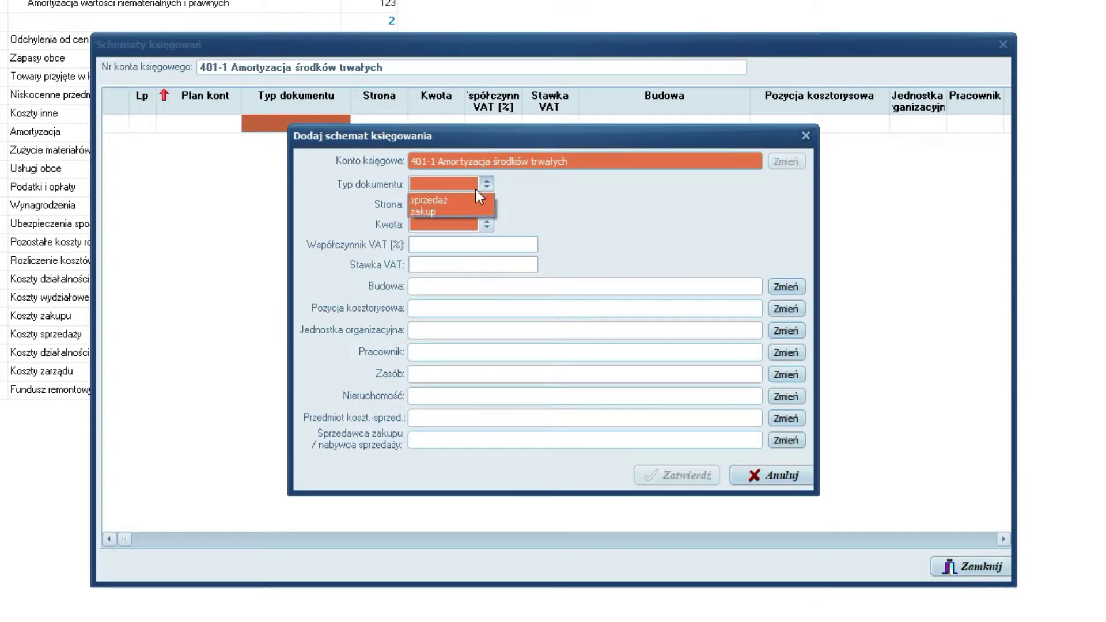
click(451, 211)
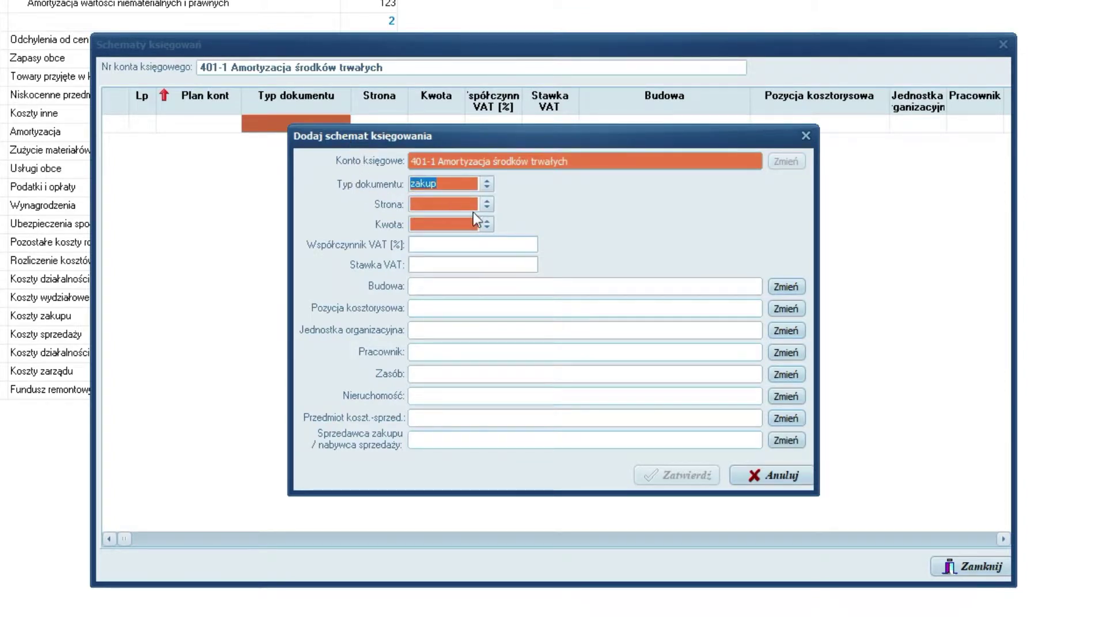
click(481, 206)
click(451, 231)
click(486, 223)
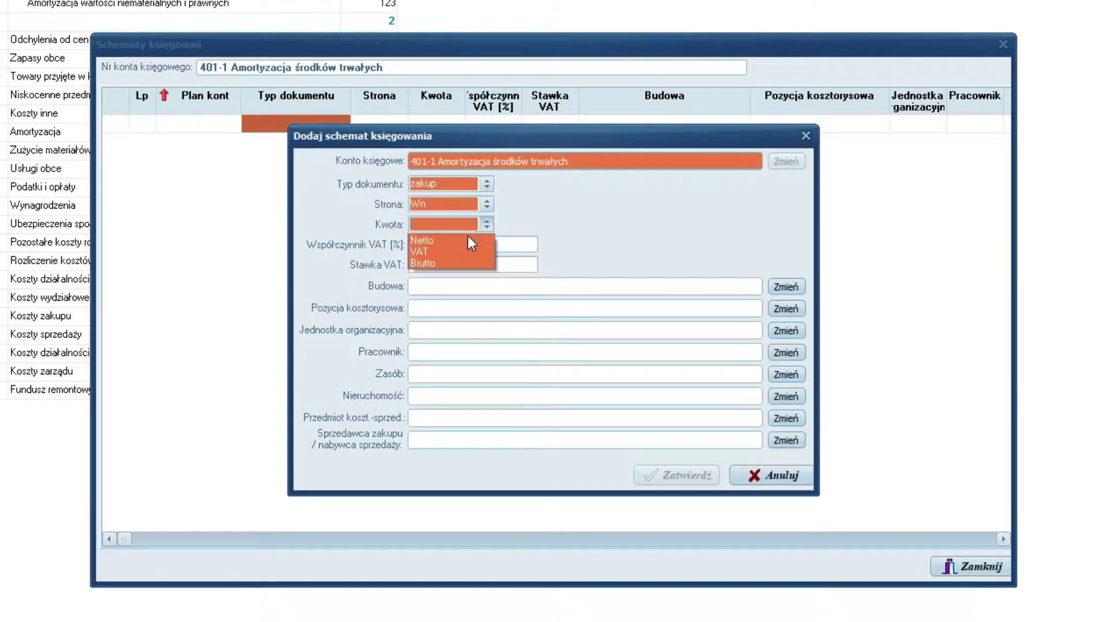
click(467, 238)
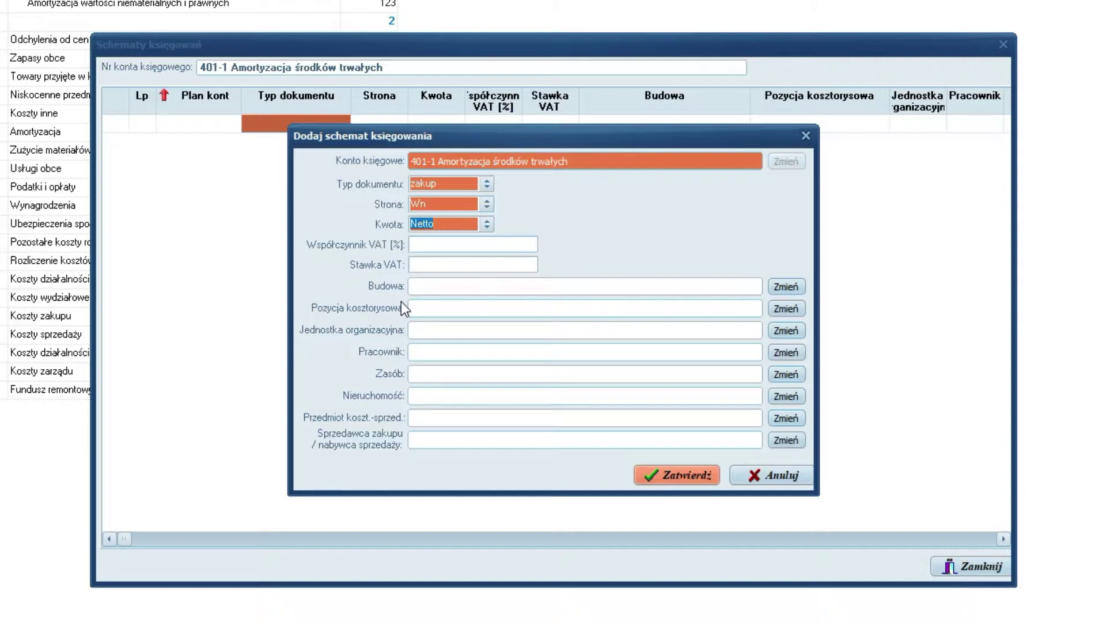
Step: Search the tasks for "budowa" and assign Budowa hali magazynowej as the scheme's Budowa
double_click(441, 292)
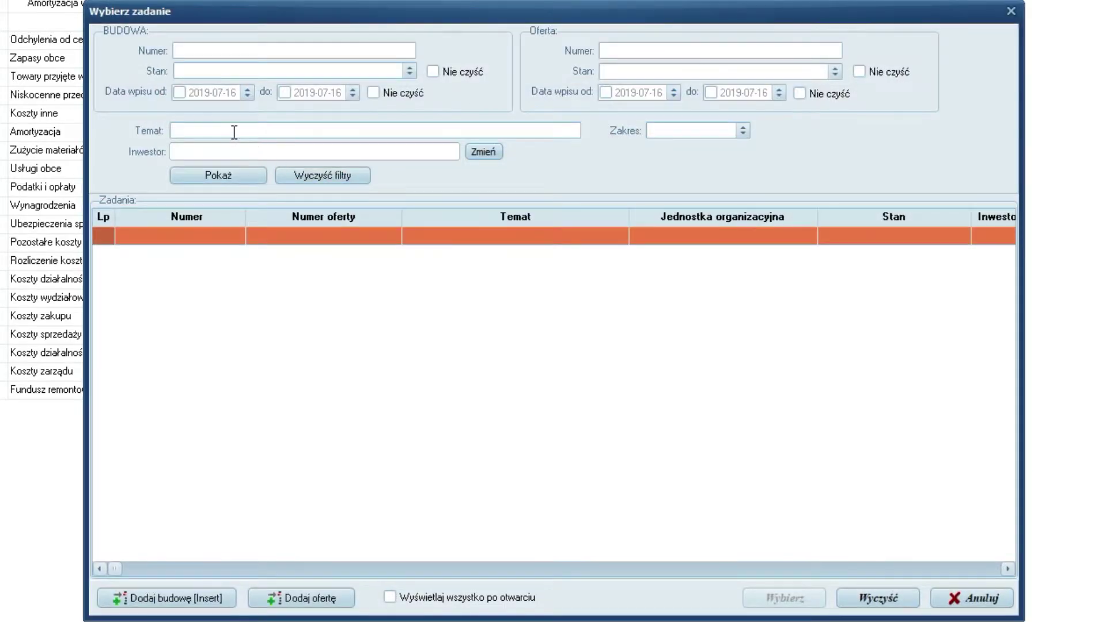
text(budowa)
key(Return)
double_click(495, 254)
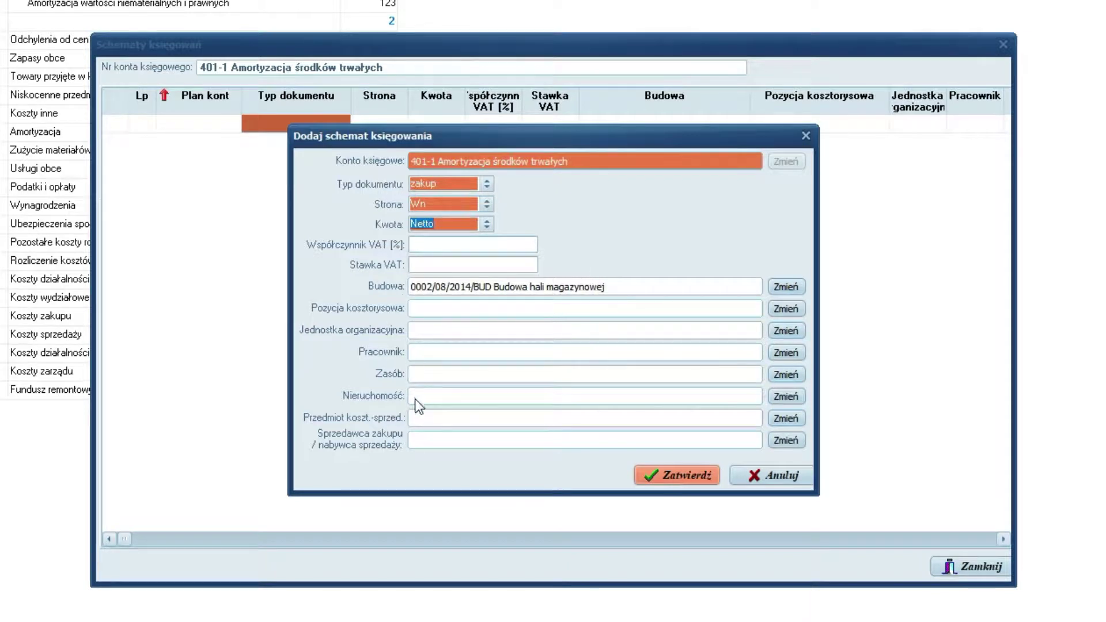
Step: Search the cost-sales items for "materiał" and assign Materiał as the scheme's Przedmiot koszt.-sprzed
double_click(419, 419)
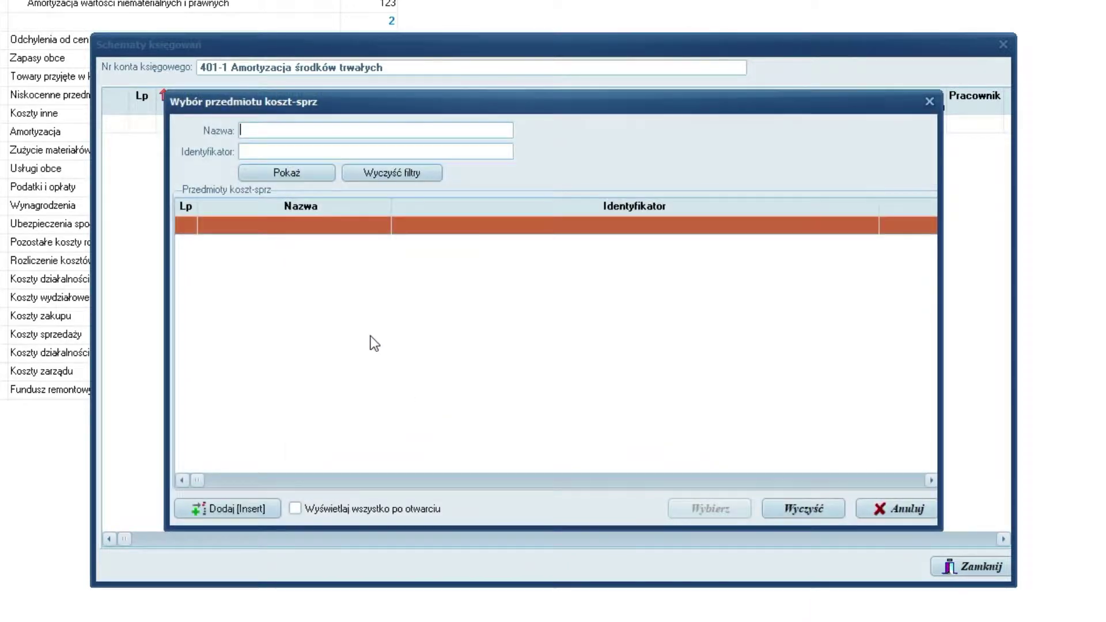
text(materiał)
key(Return)
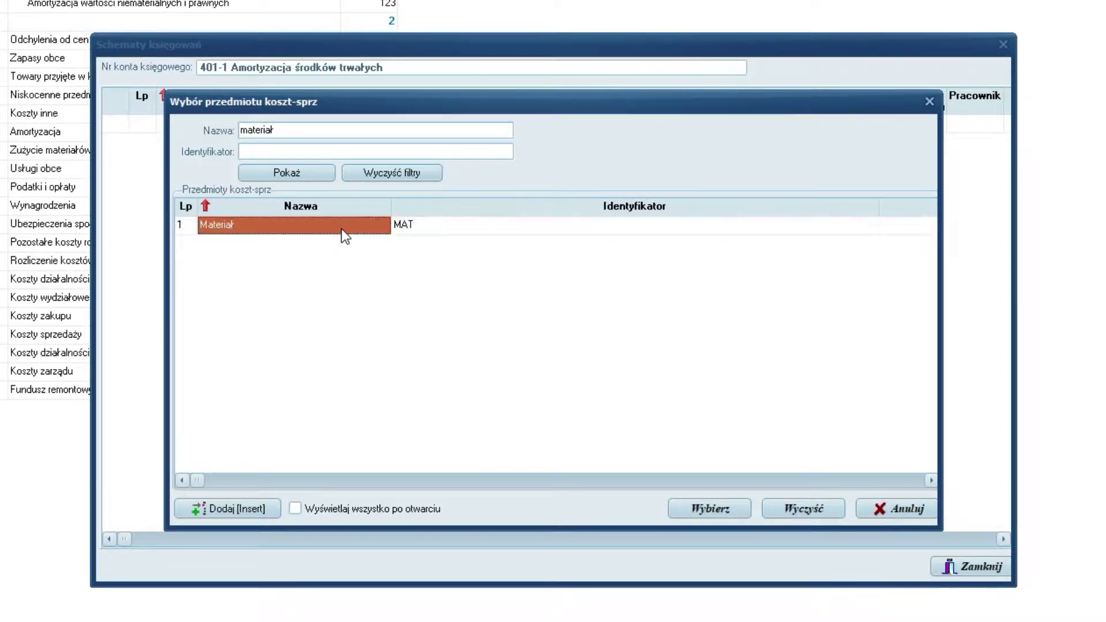
double_click(341, 229)
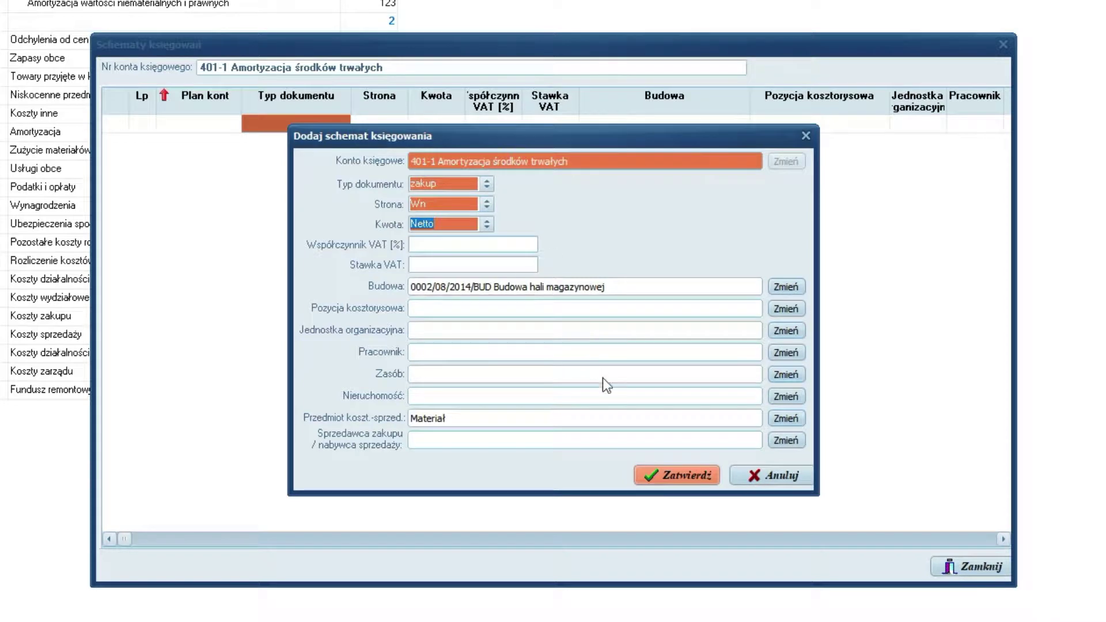
Step: Save the new posting scheme and close the scheme list and the chart of accounts
click(663, 470)
click(513, 360)
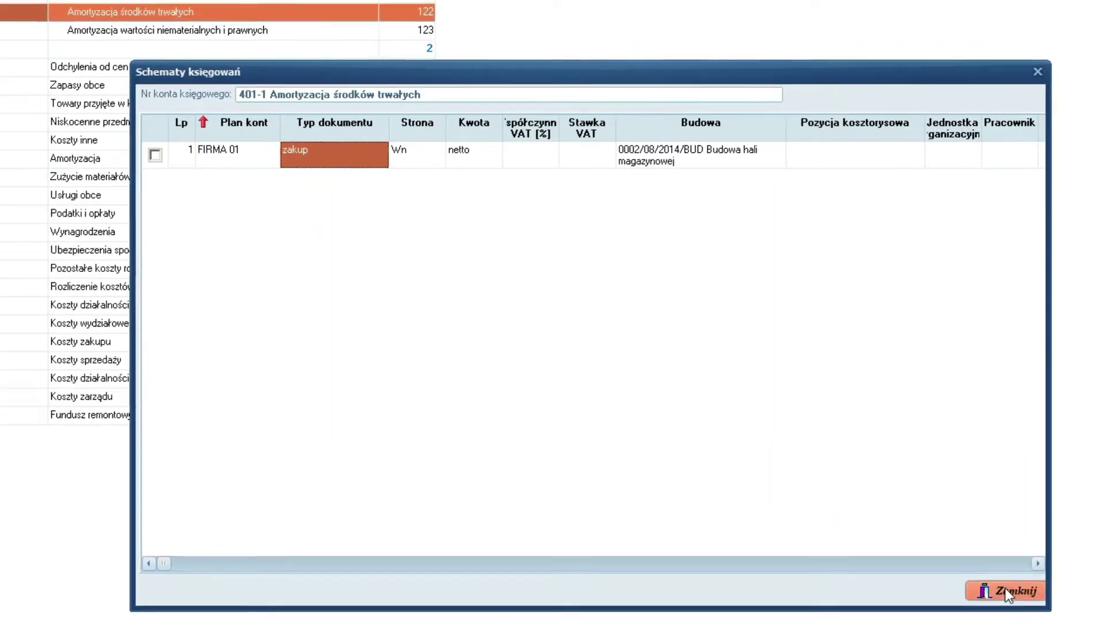
click(973, 566)
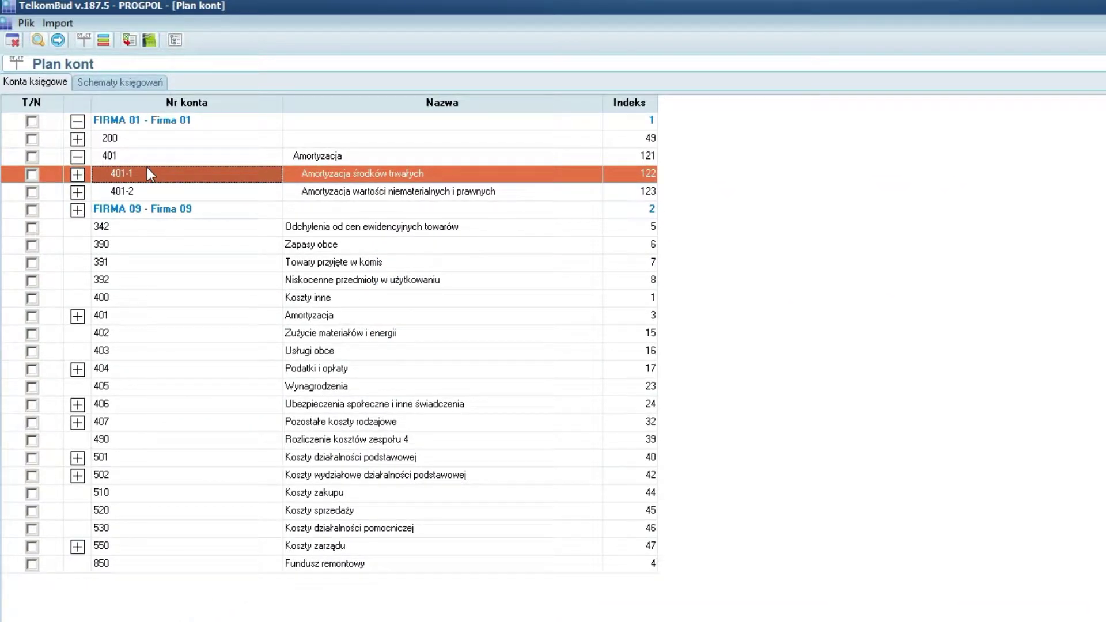
click(16, 43)
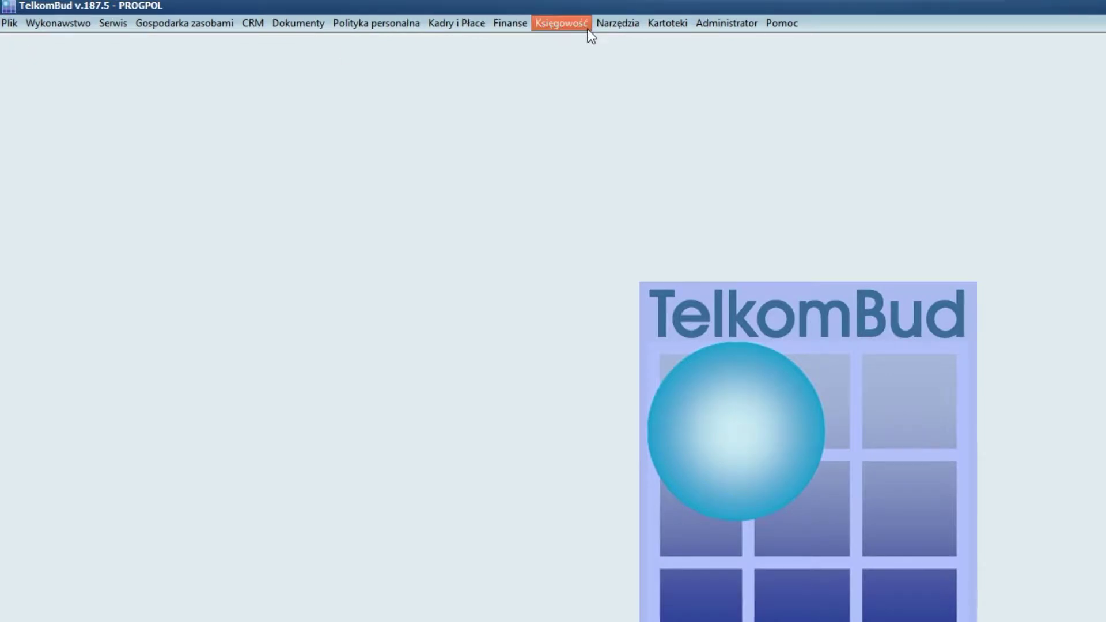
Step: Open the accounting settings (Ustawienia) at the advanced options (Zaawansowane)
click(571, 23)
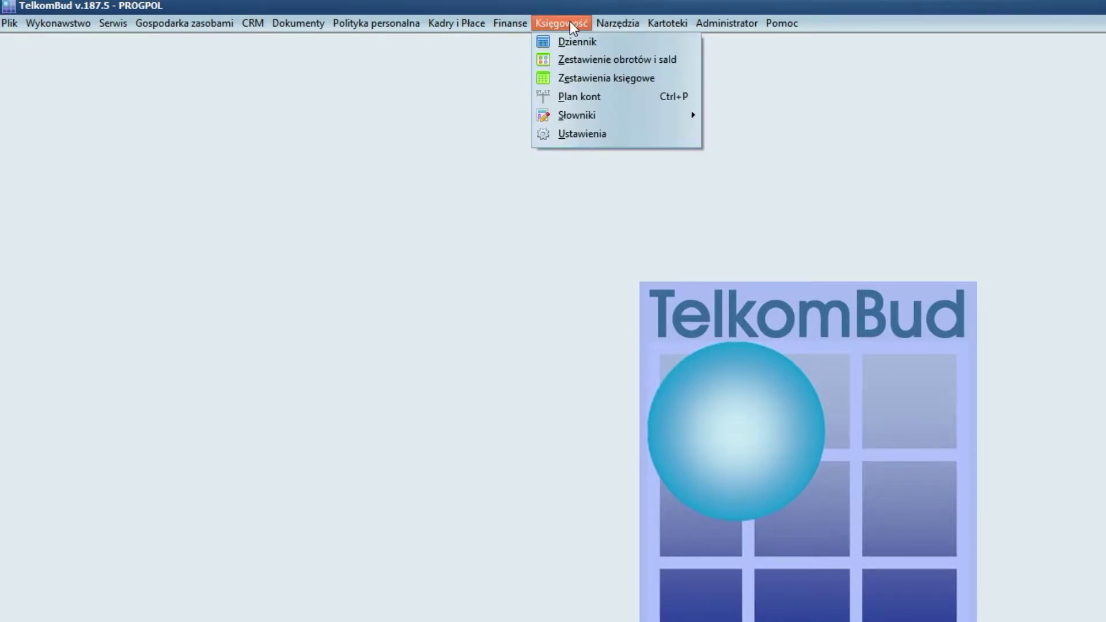
click(582, 132)
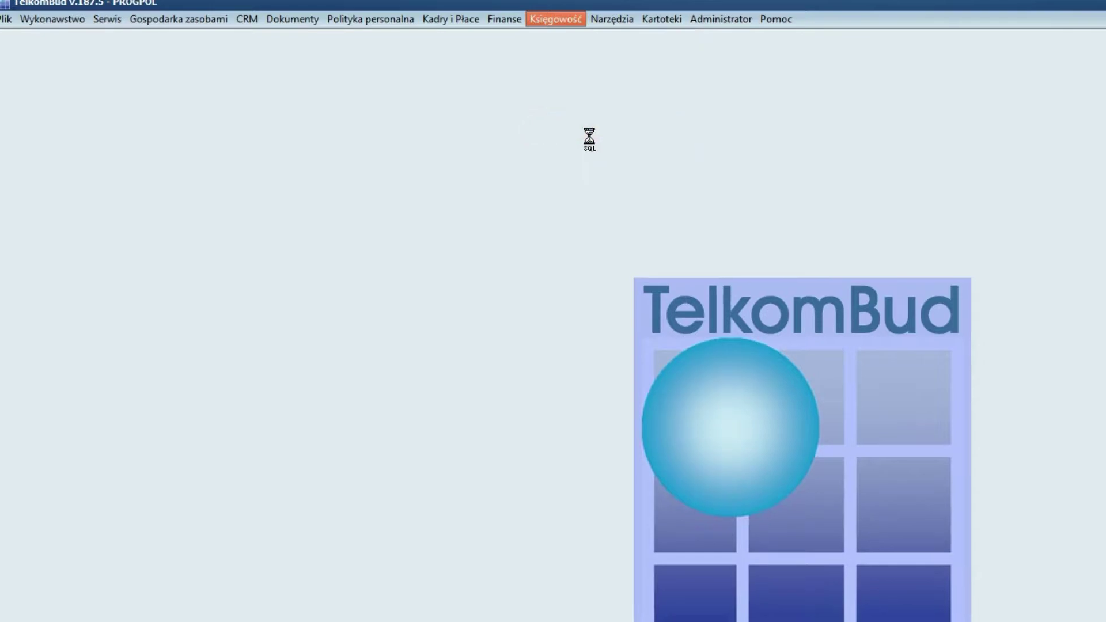
click(390, 189)
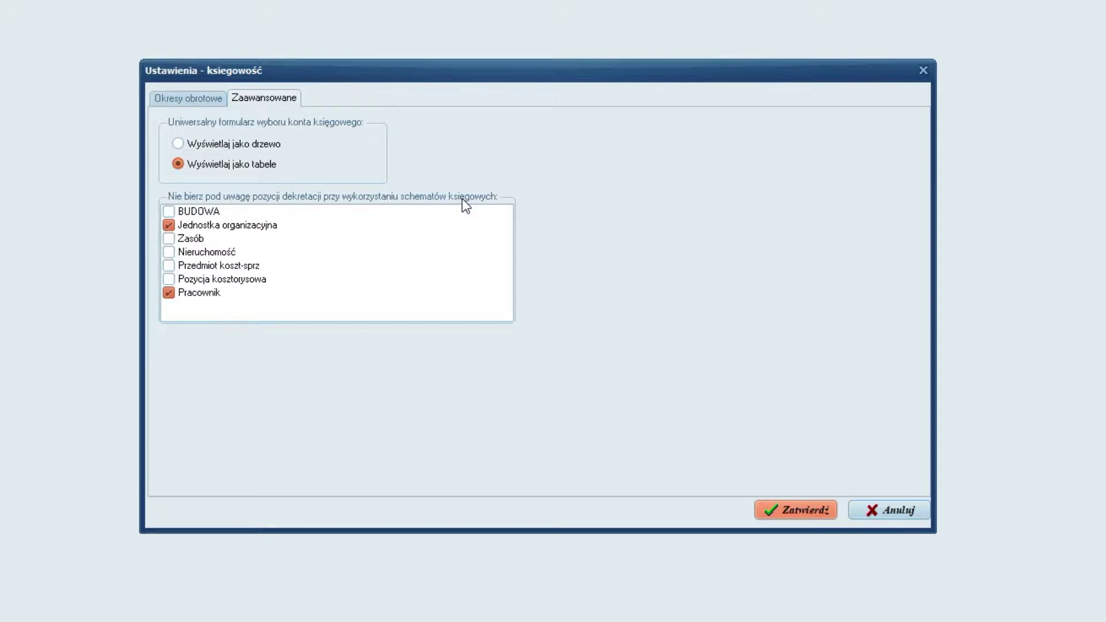
Step: Turn Jednostka organizacyjna and Pracownik off and on again among the items ignored by posting schemes, and save the settings
click(169, 225)
click(172, 290)
click(168, 225)
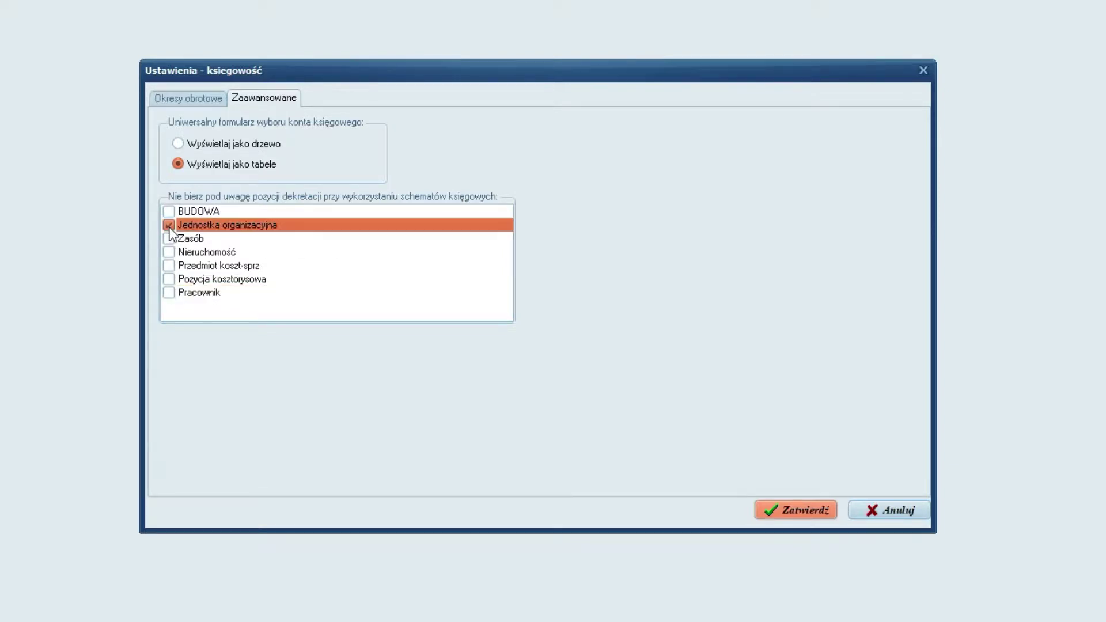
click(174, 294)
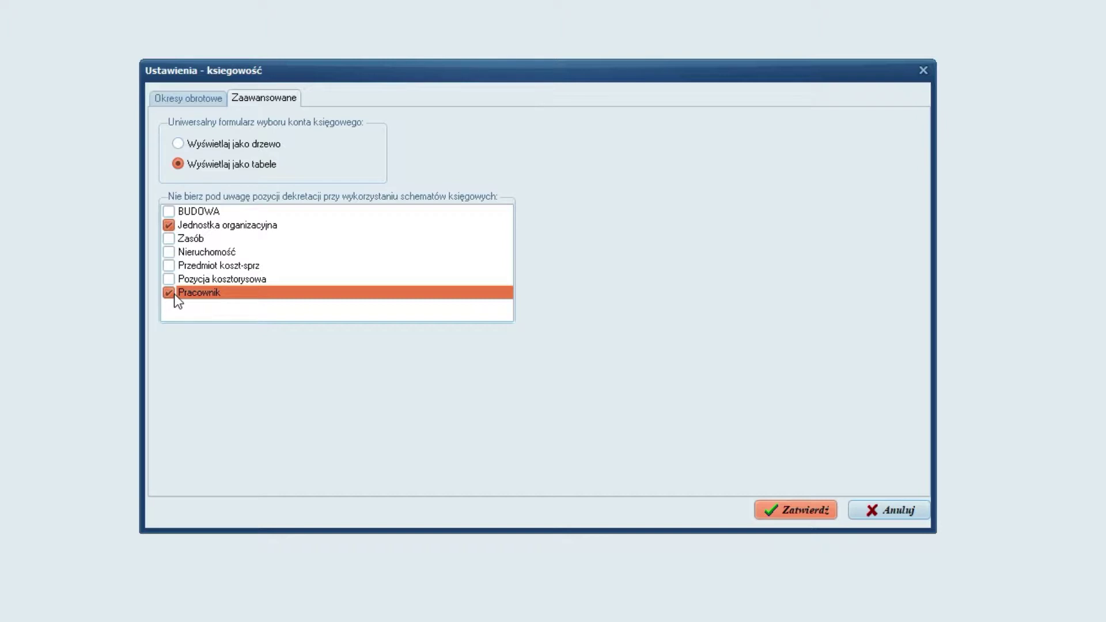
click(223, 227)
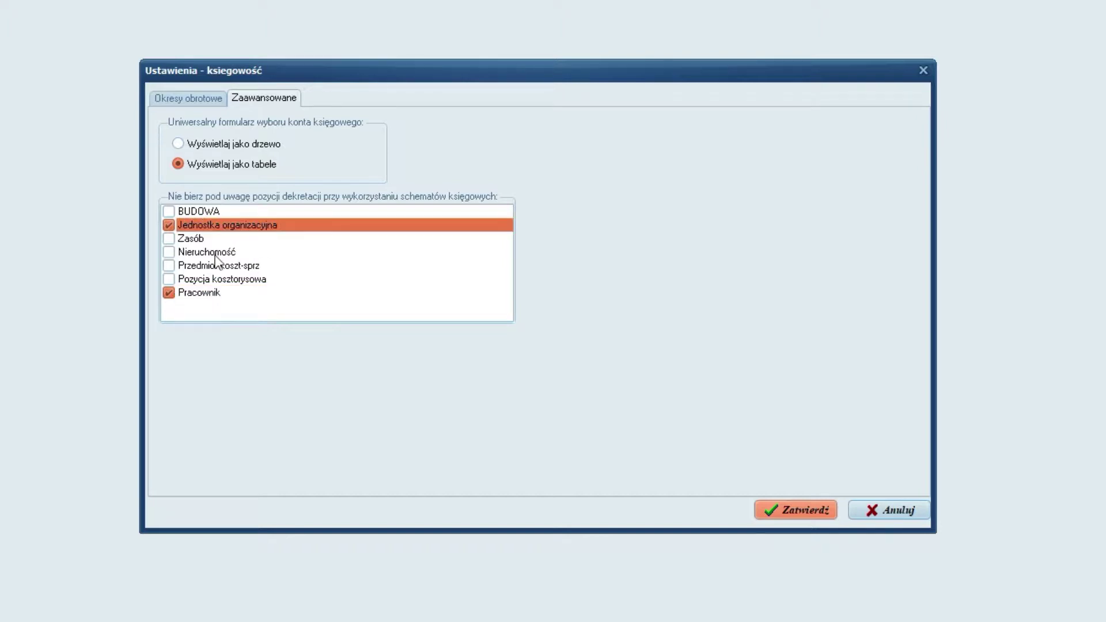
click(206, 292)
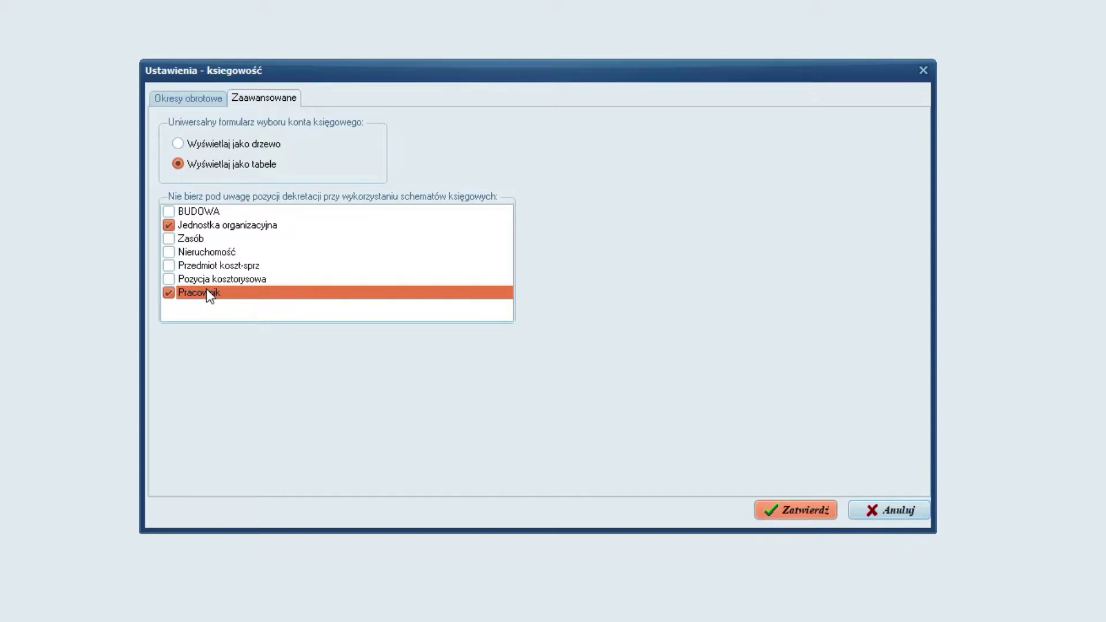
click(781, 508)
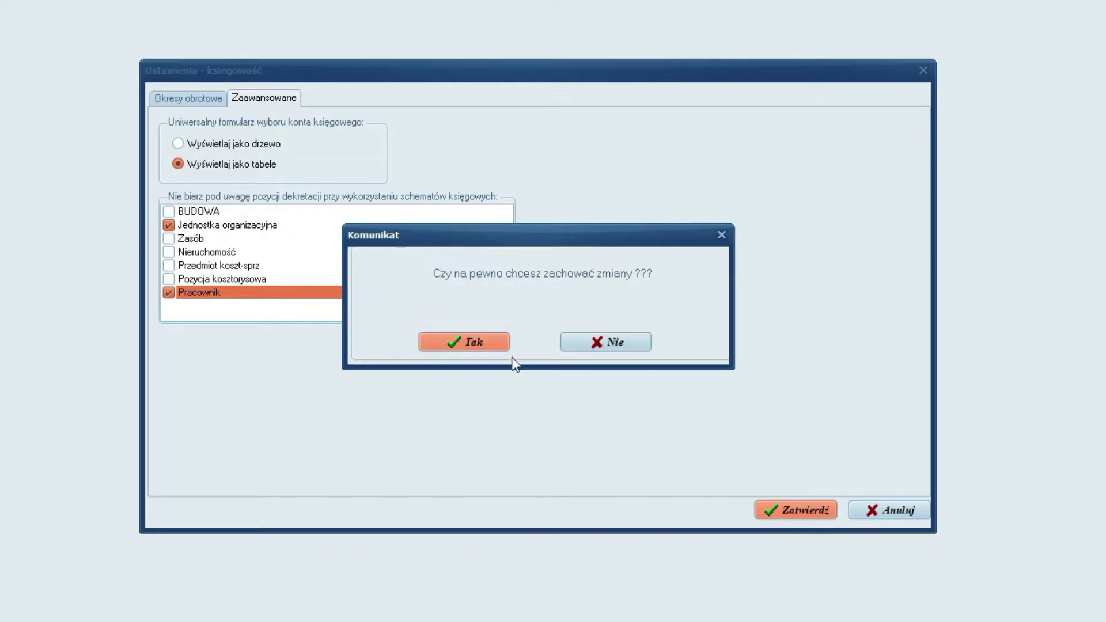
click(469, 342)
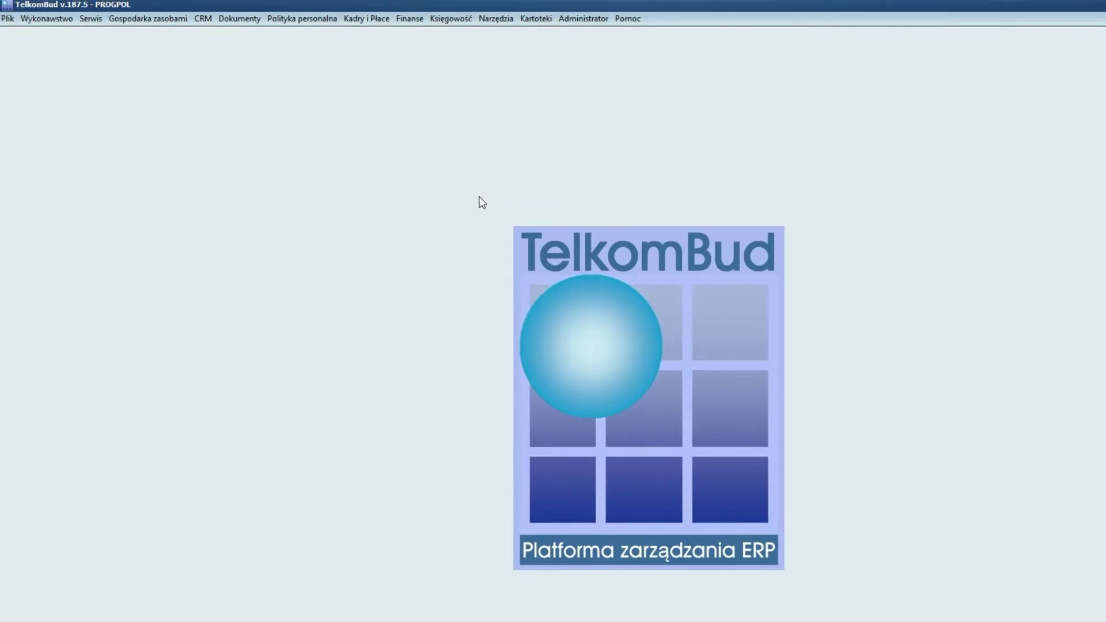
Step: Open the cost invoices (Faktury kosztów) and bring up the Dekretacja of the first invoice, FV, with buyer Firma 01
click(409, 18)
click(429, 34)
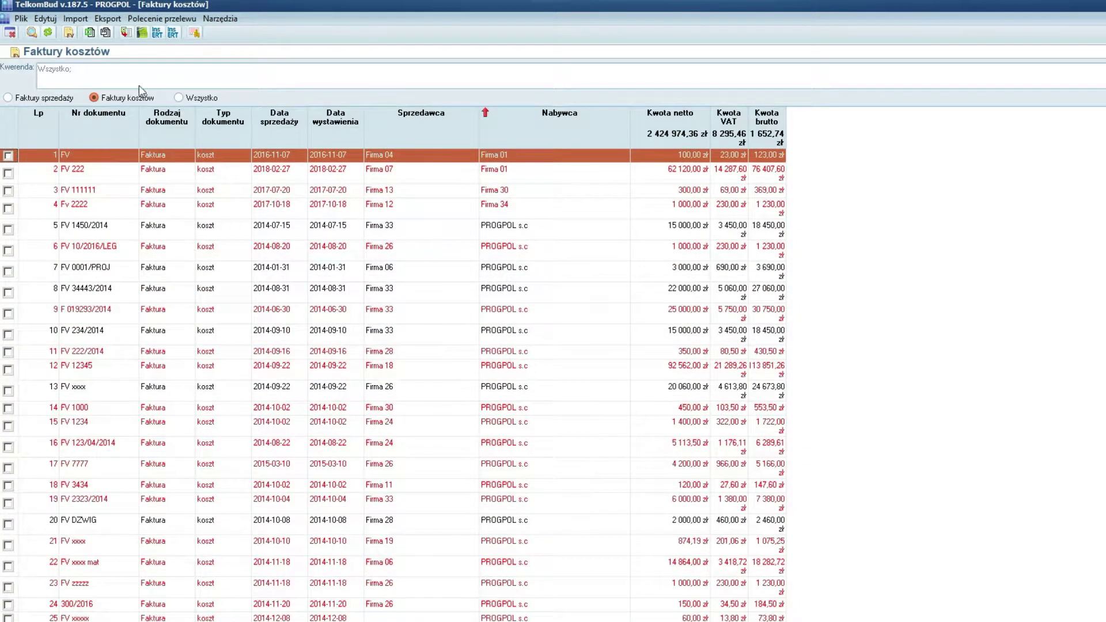
click(513, 156)
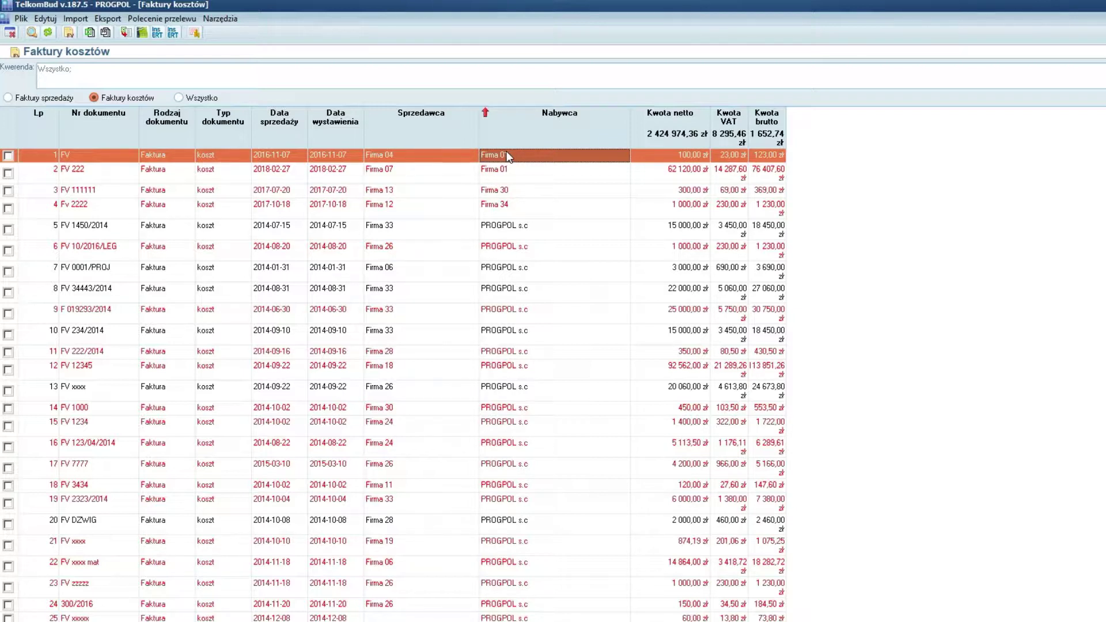
right_click(500, 161)
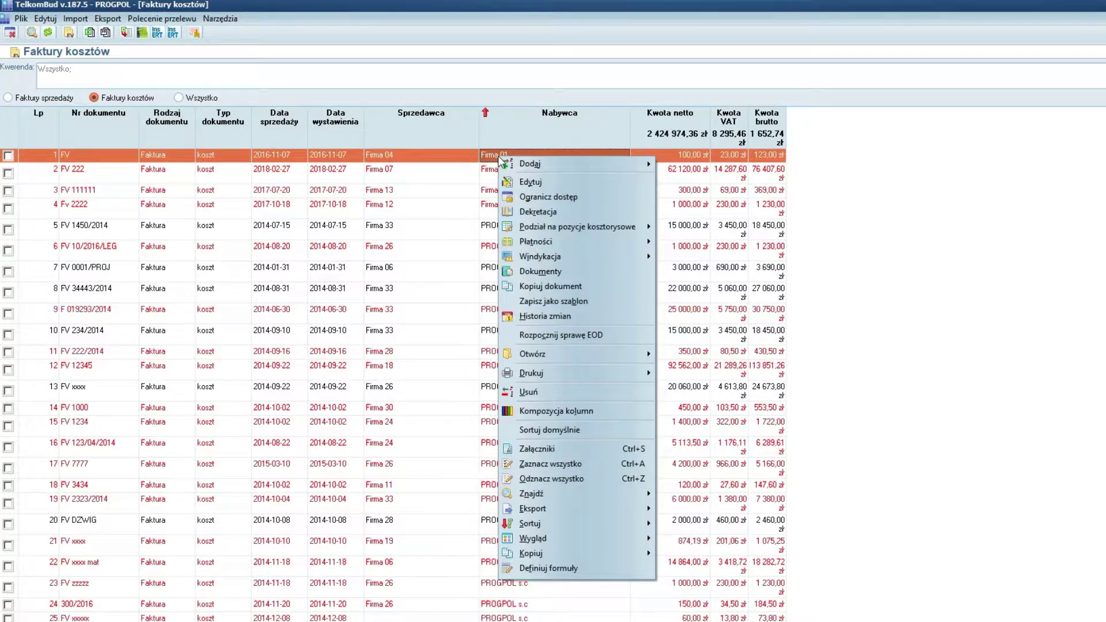
click(528, 211)
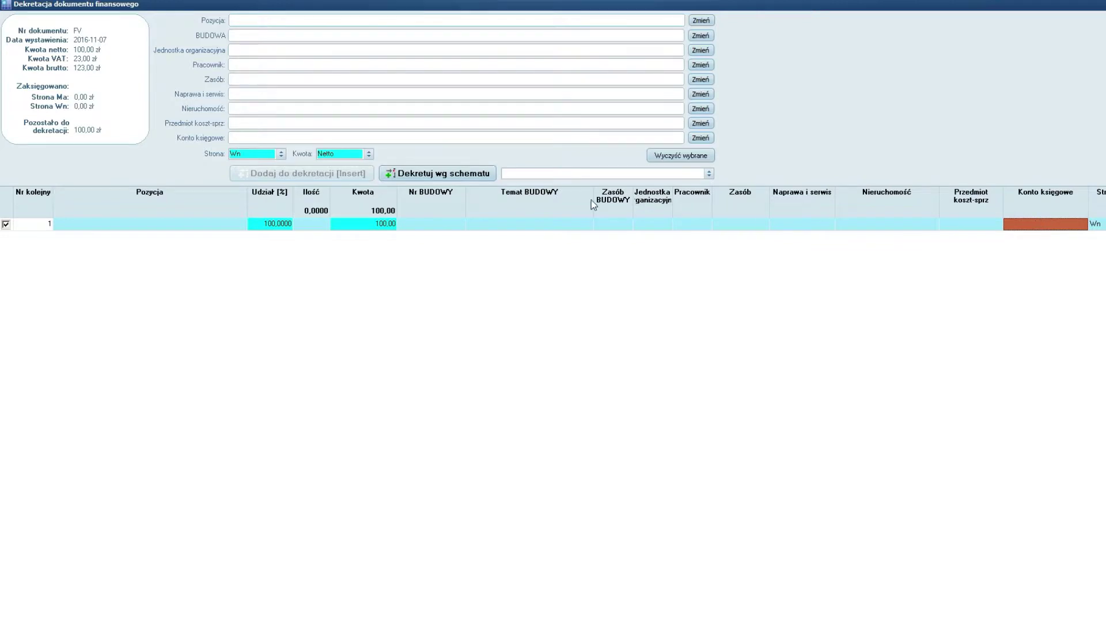
Step: Search tasks with the Temat budowa and assign Budowa hali magazynowej (0002/08/2014/BUD) to the posting line
click(420, 224)
double_click(420, 224)
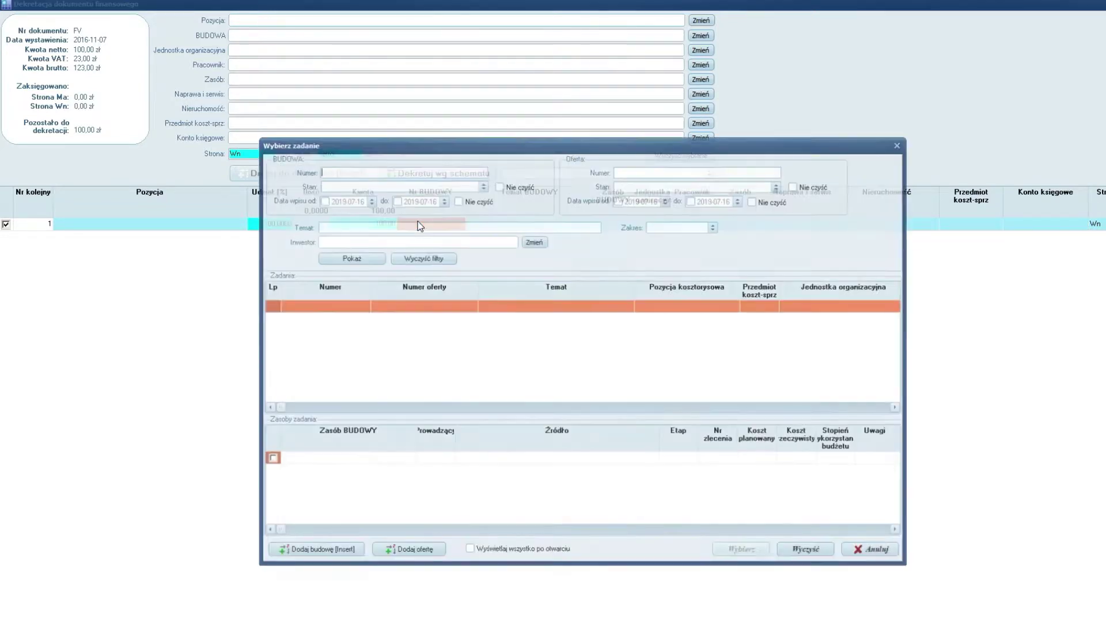
click(360, 226)
text(budowa)
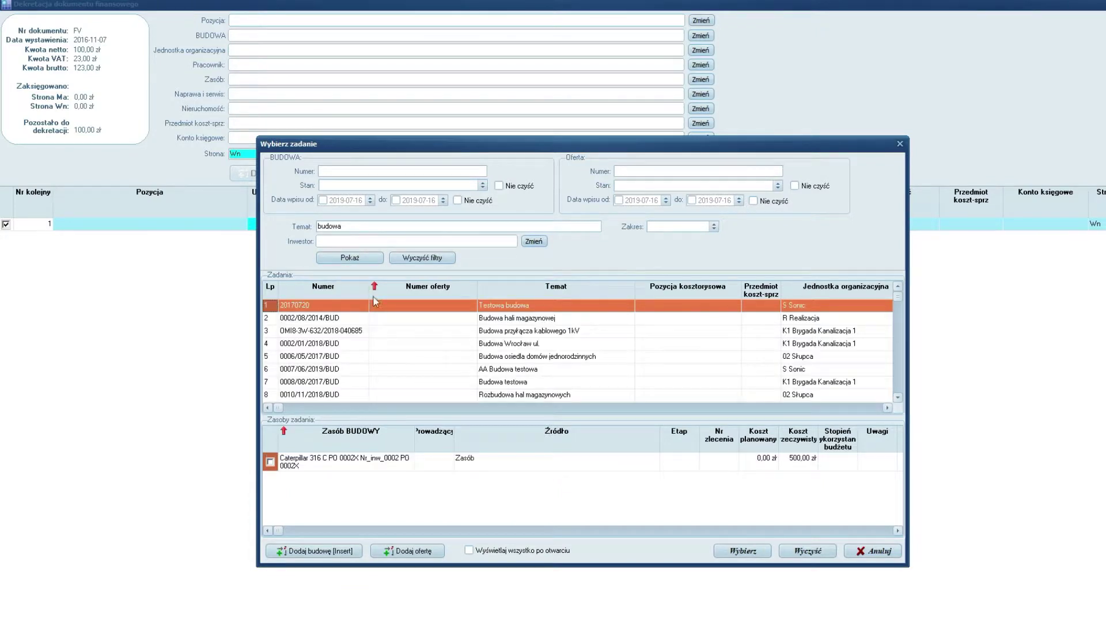
double_click(493, 321)
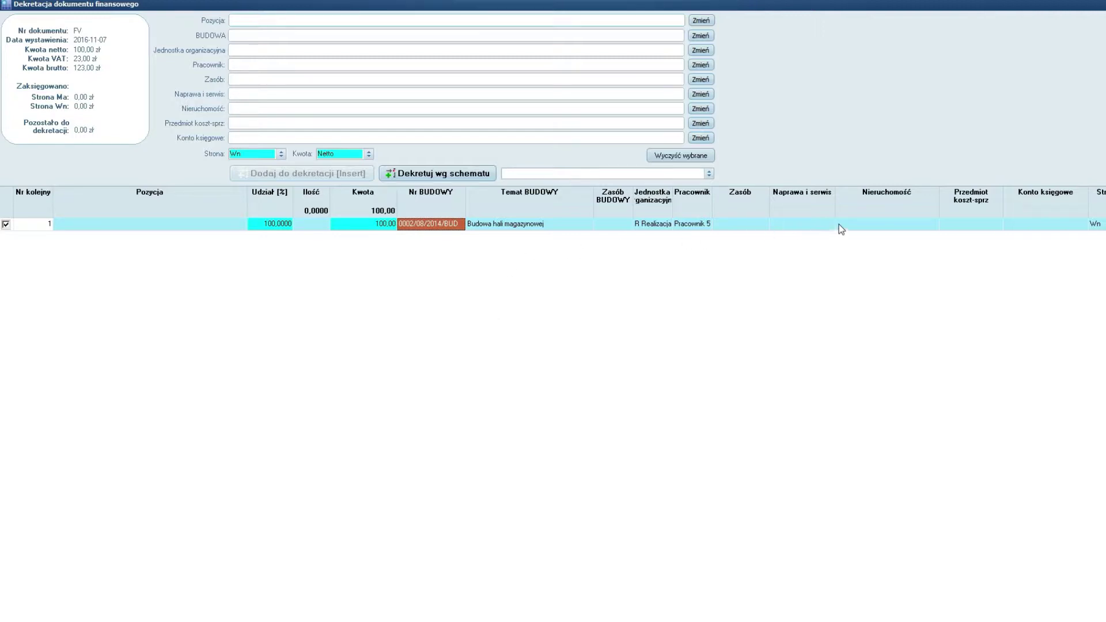
Step: Set the posting line's Przedmiot koszt-sprz to Materiał MAT and check its Konto księgowe against the chosen BUDOWA
double_click(960, 222)
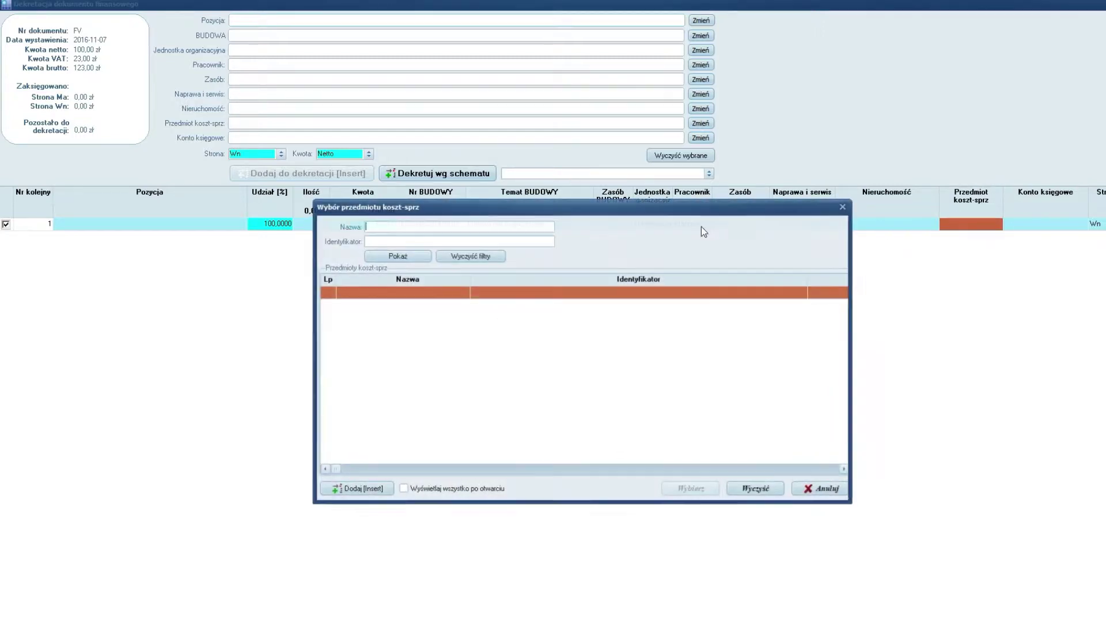
text(materiał)
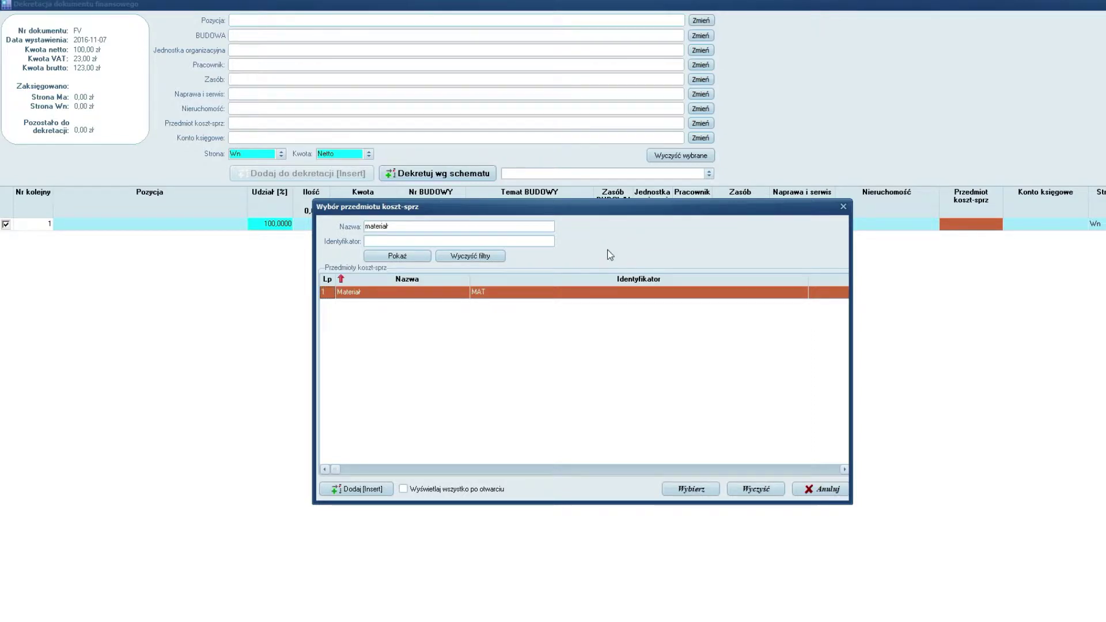
double_click(534, 294)
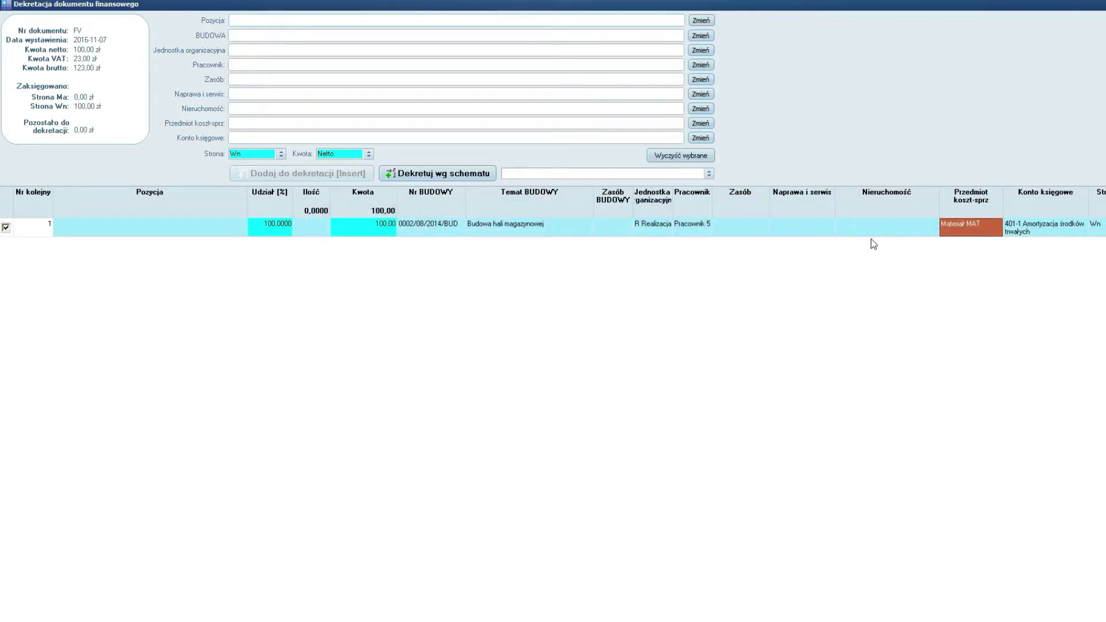
click(1034, 224)
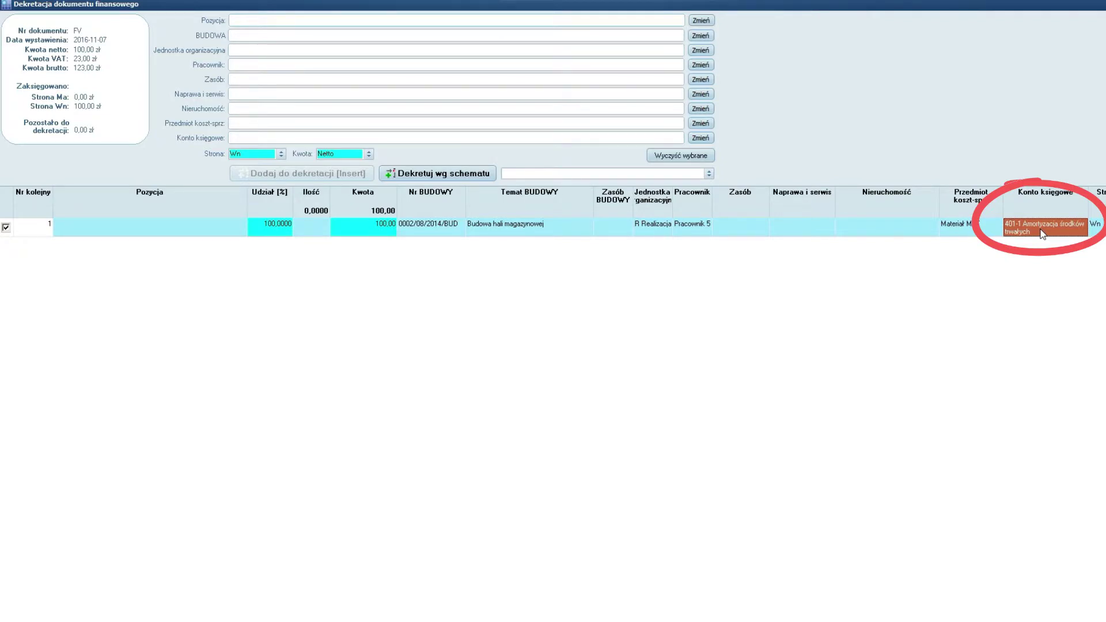
click(447, 233)
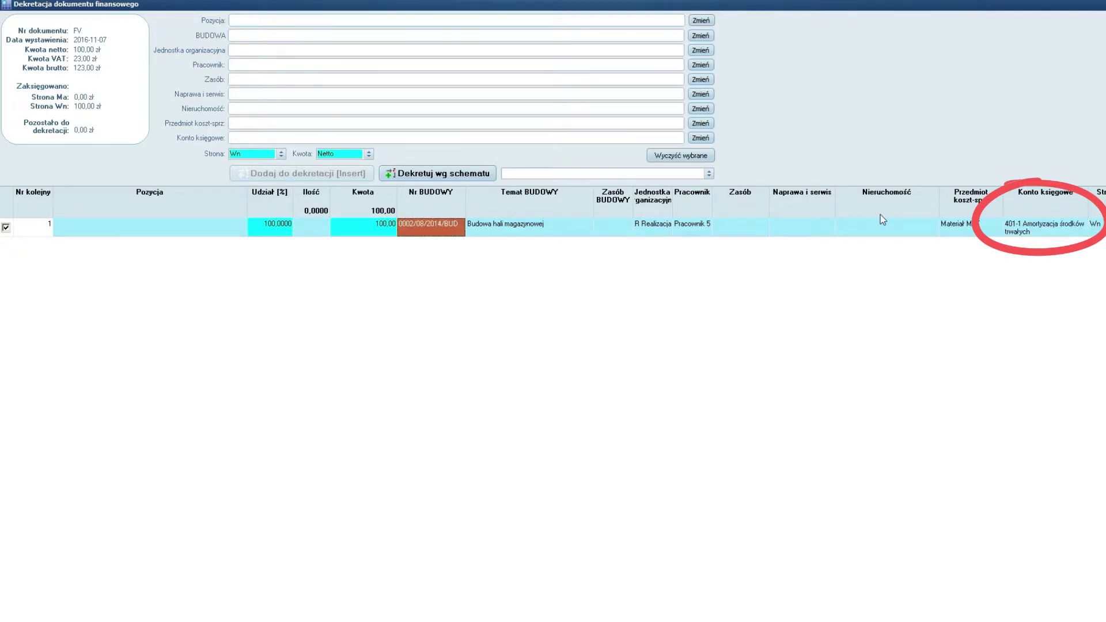
click(1022, 231)
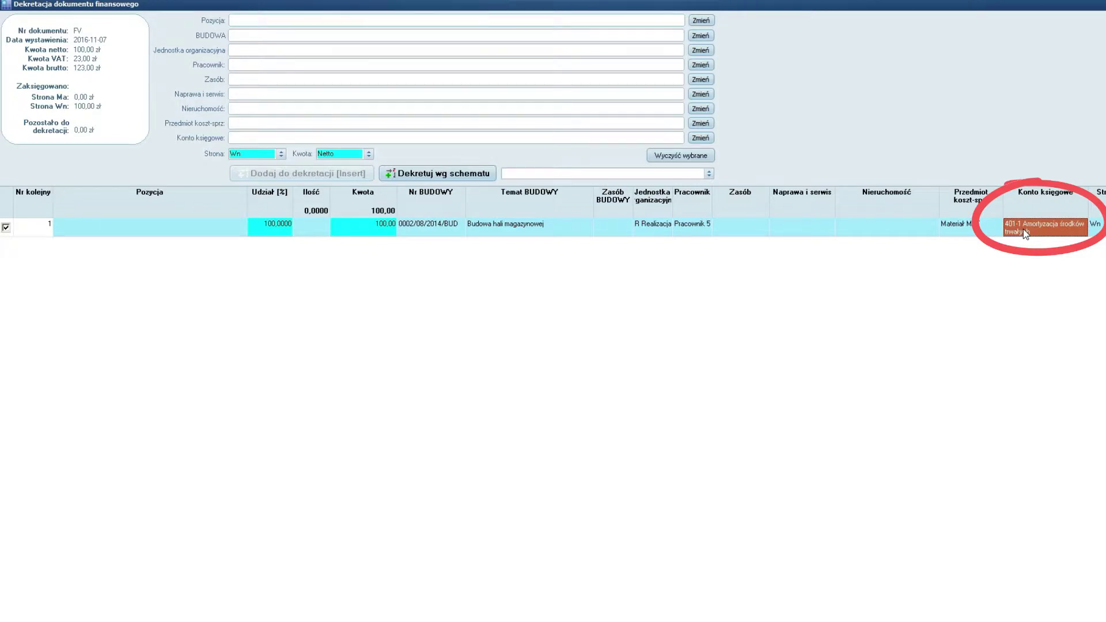
Step: Clear the BUDOWA, Przedmiot koszt-sprz and Konto księgowe from the posting line
double_click(444, 232)
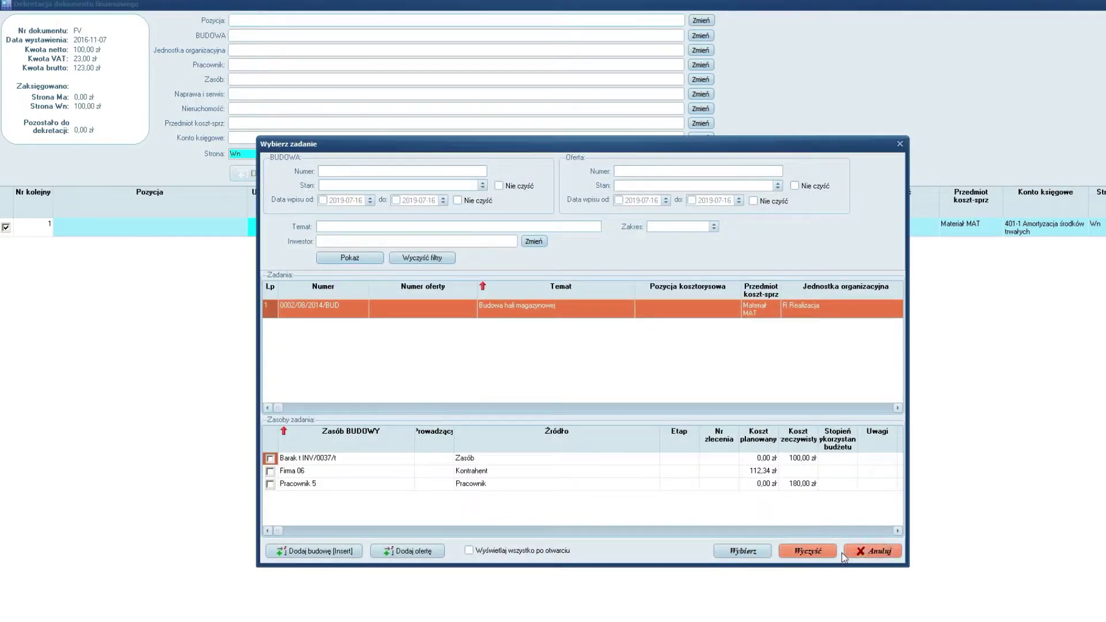
click(809, 551)
double_click(967, 234)
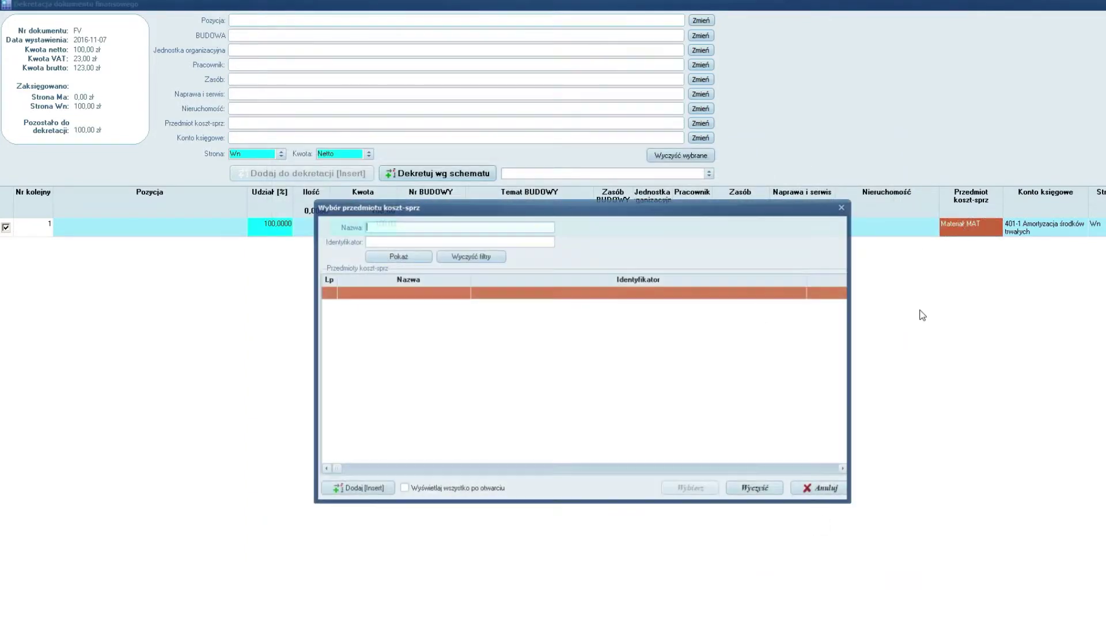
click(772, 490)
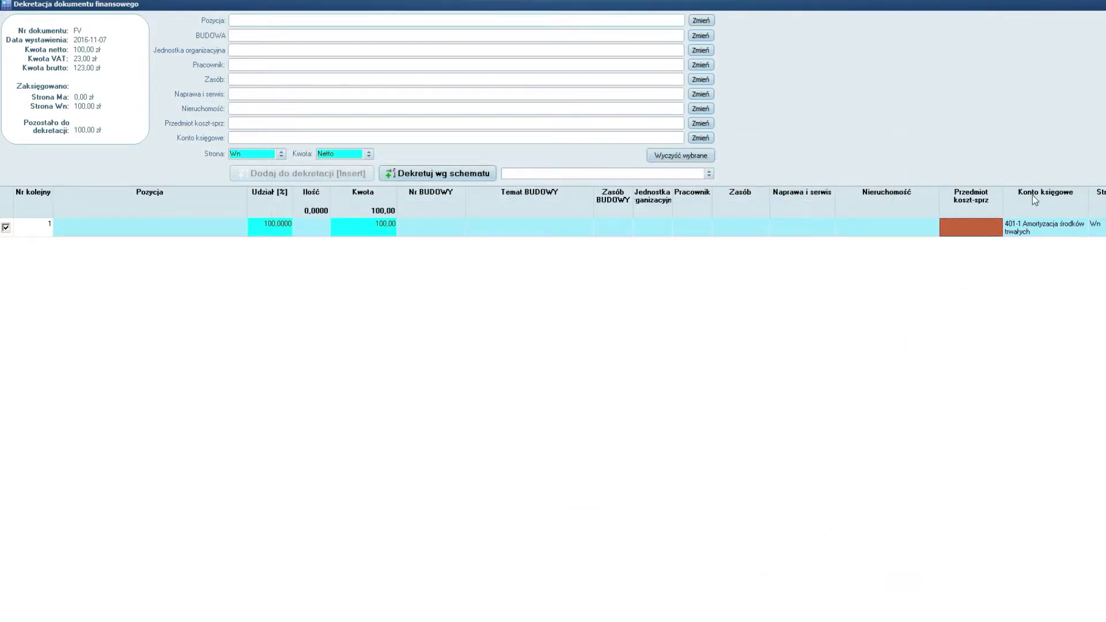
double_click(1030, 234)
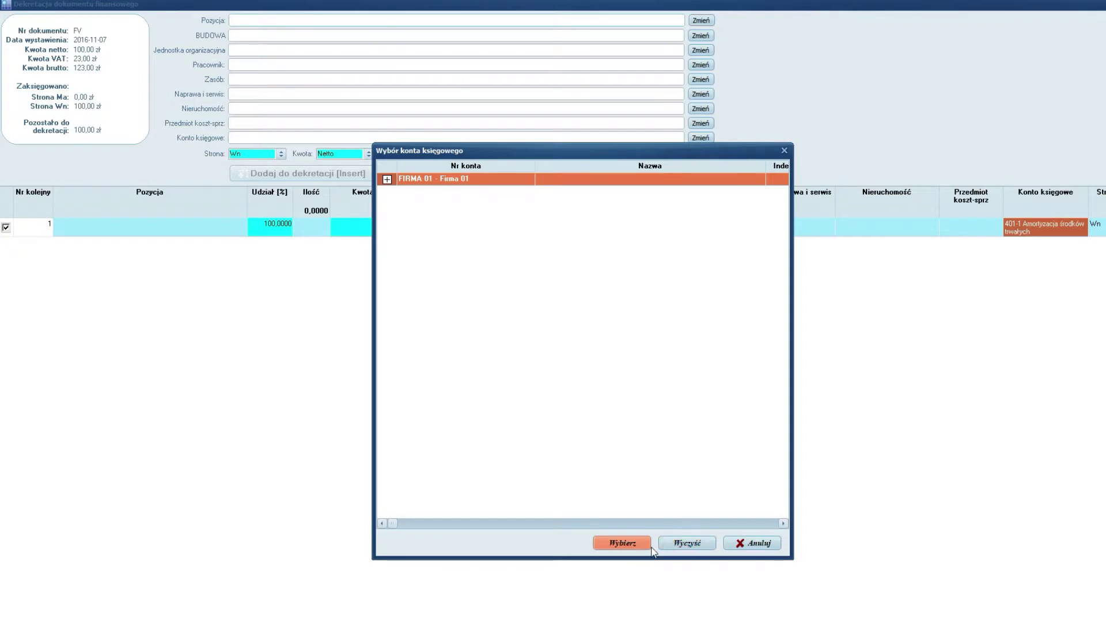
click(682, 544)
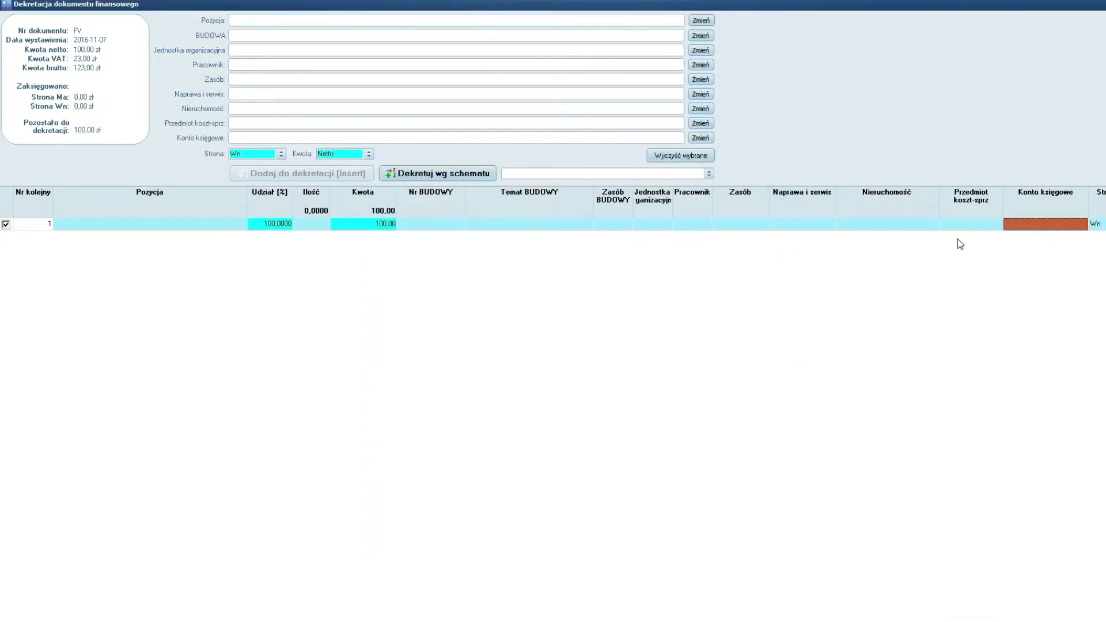
Step: Assign account 401-1 Amortyzacja środków trwałych from FIRMA 01 to the posting line and close the Dekretacja without saving
double_click(1021, 229)
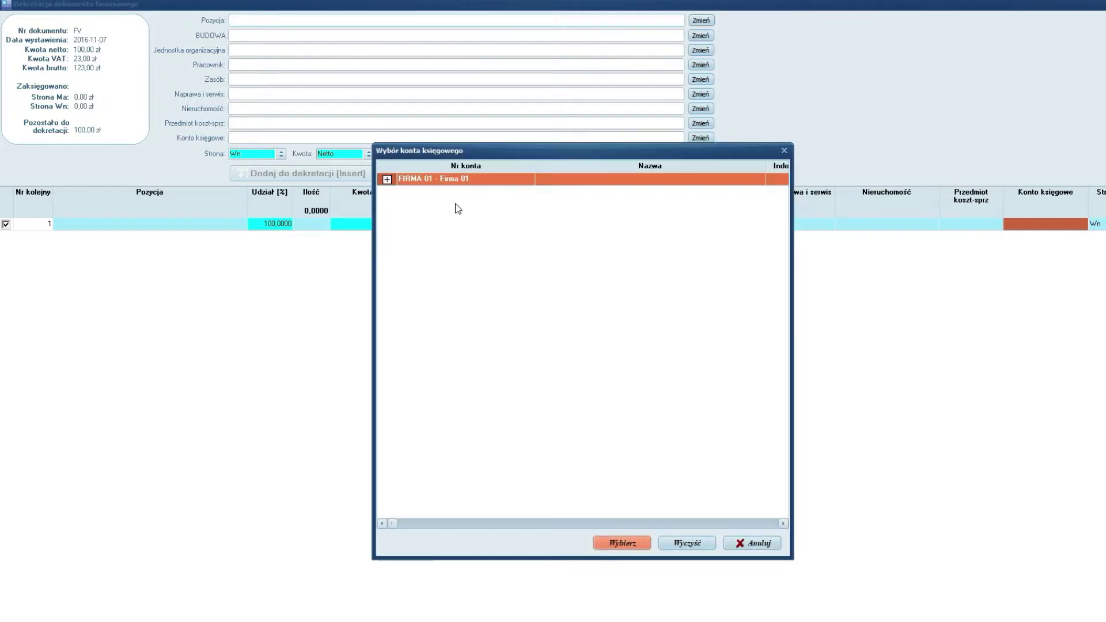
click(387, 180)
click(387, 205)
click(425, 219)
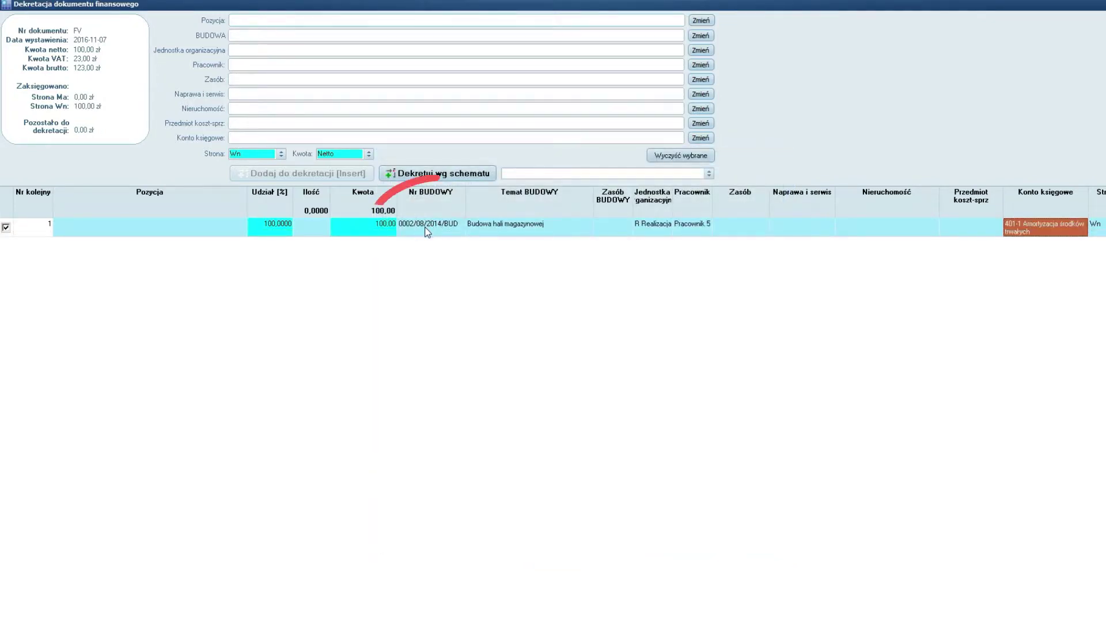
click(484, 232)
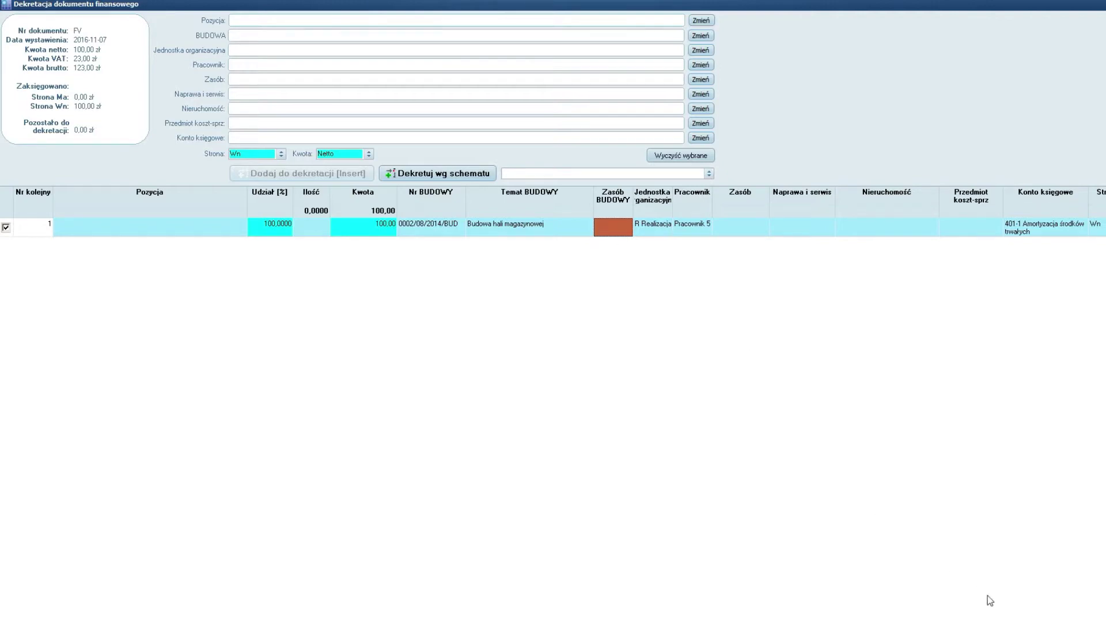
key(Escape)
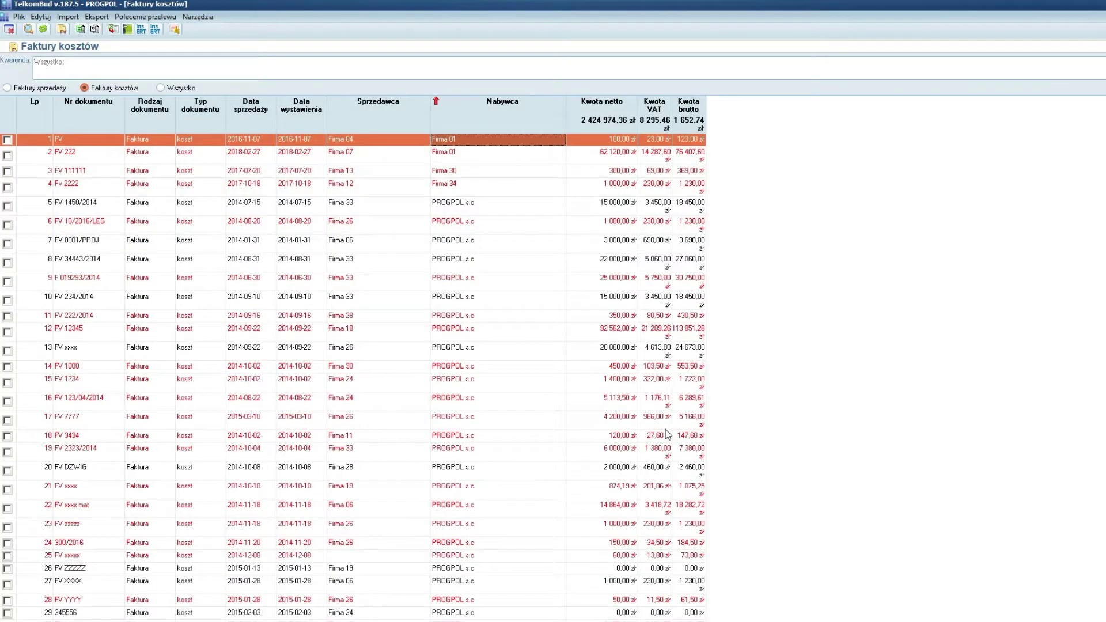
Step: Mark the first four cost invoices, FV, FV 222, FV 111111 and Fv 2222, and show the collective editing commands
click(7, 139)
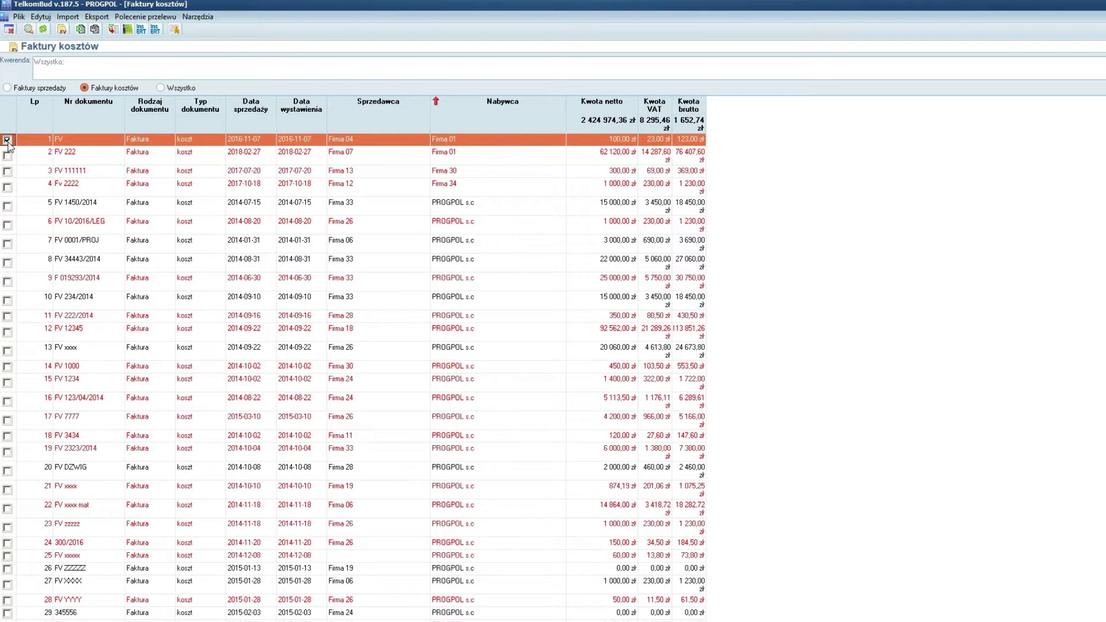
click(7, 155)
click(7, 172)
click(7, 188)
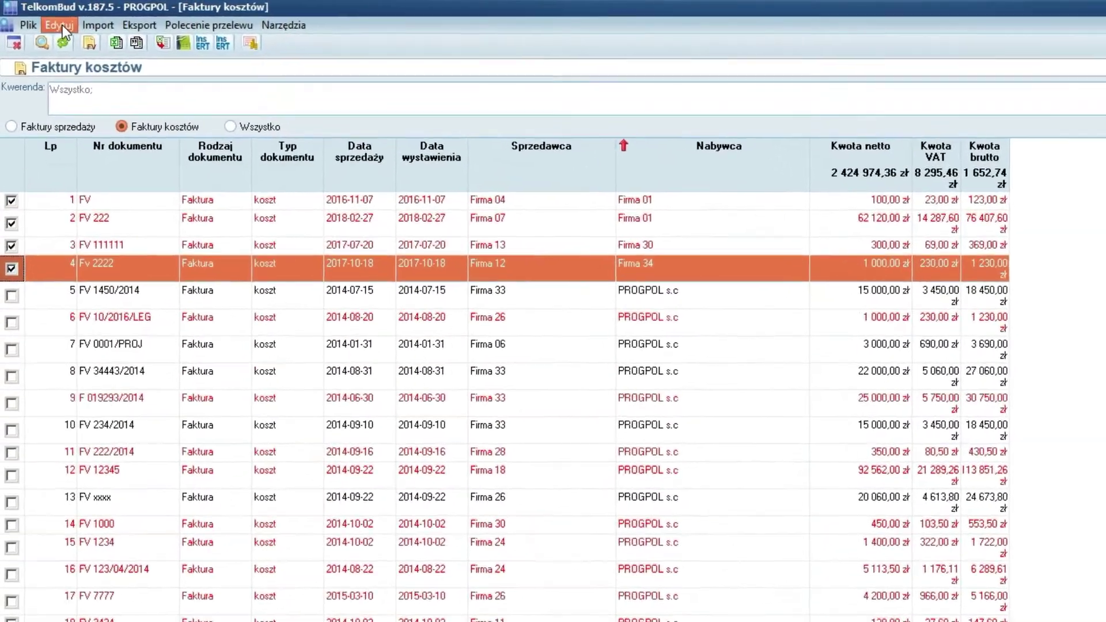
click(41, 16)
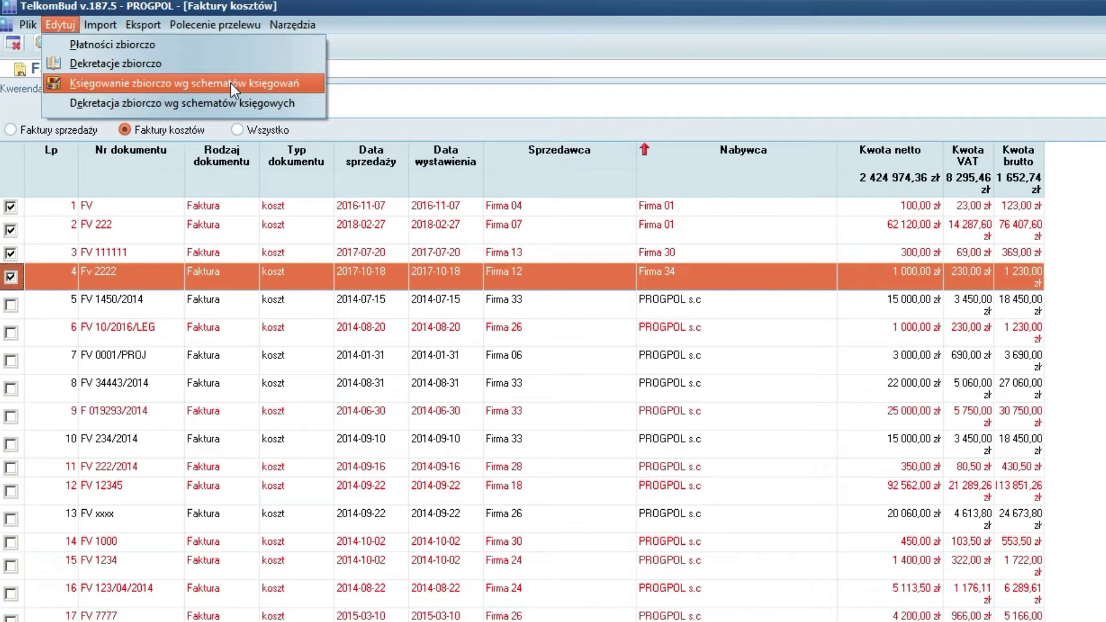
click(119, 239)
click(120, 250)
click(112, 212)
click(110, 230)
click(110, 256)
click(113, 235)
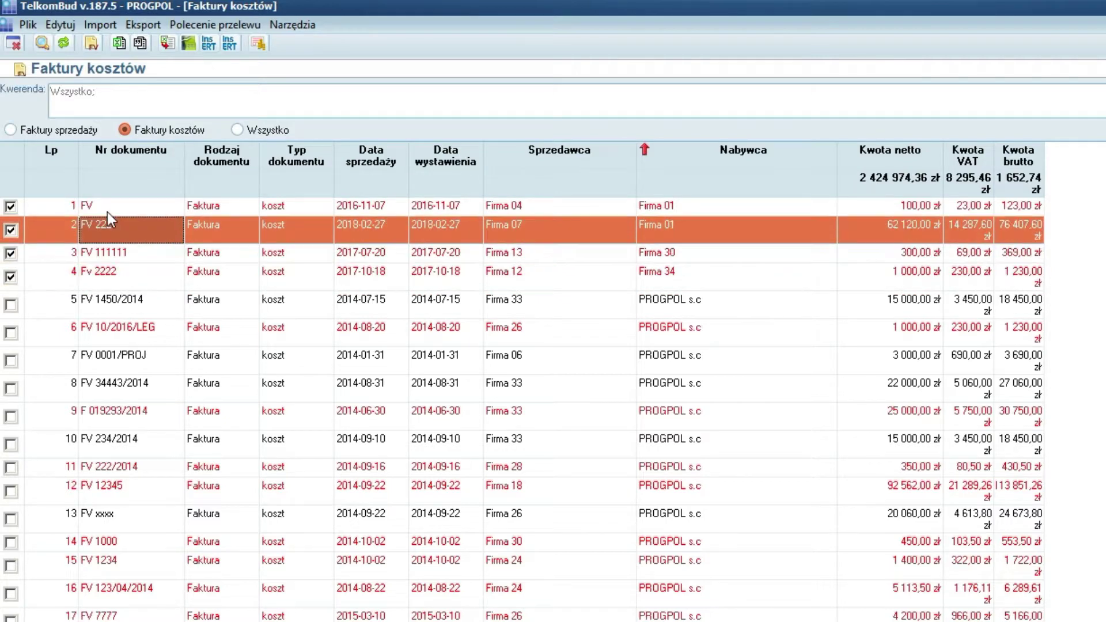
Step: Open the Dekretacja of the first invoice, FV, and assign Budowa hali magazynowej (0002/08/2014/BUD) to its line, searching for budowa
click(107, 212)
right_click(107, 212)
click(153, 286)
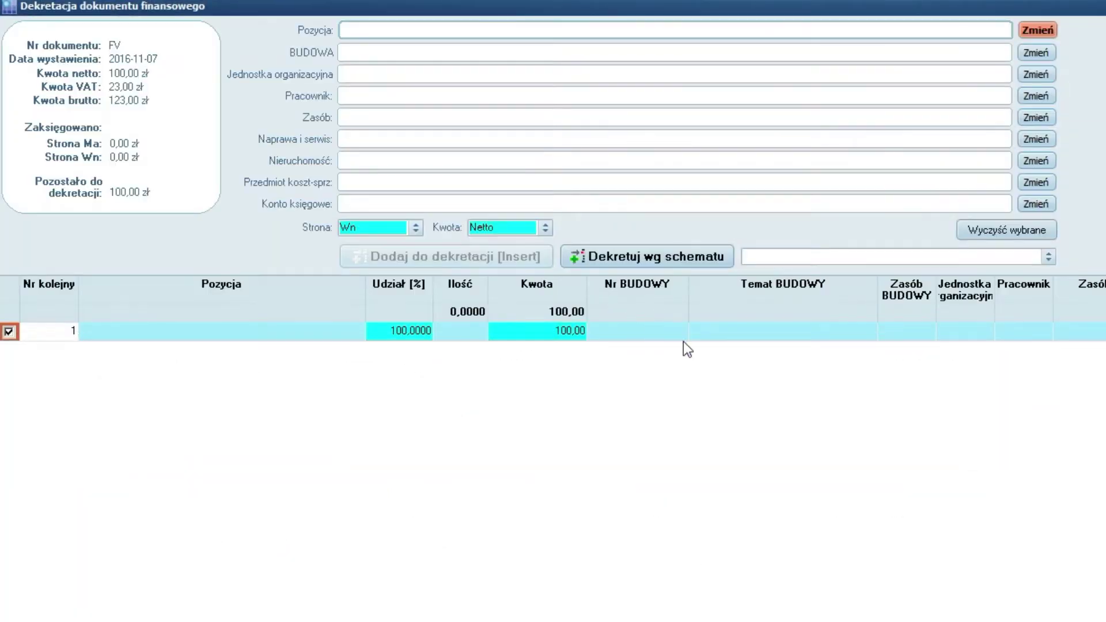
double_click(666, 335)
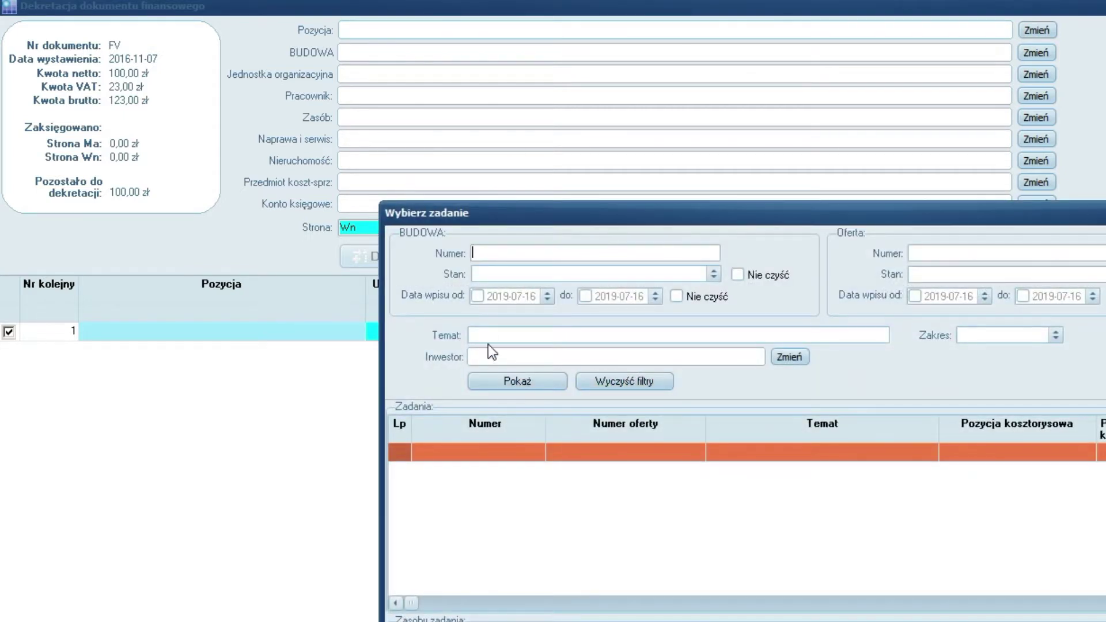
text(budowa)
double_click(736, 472)
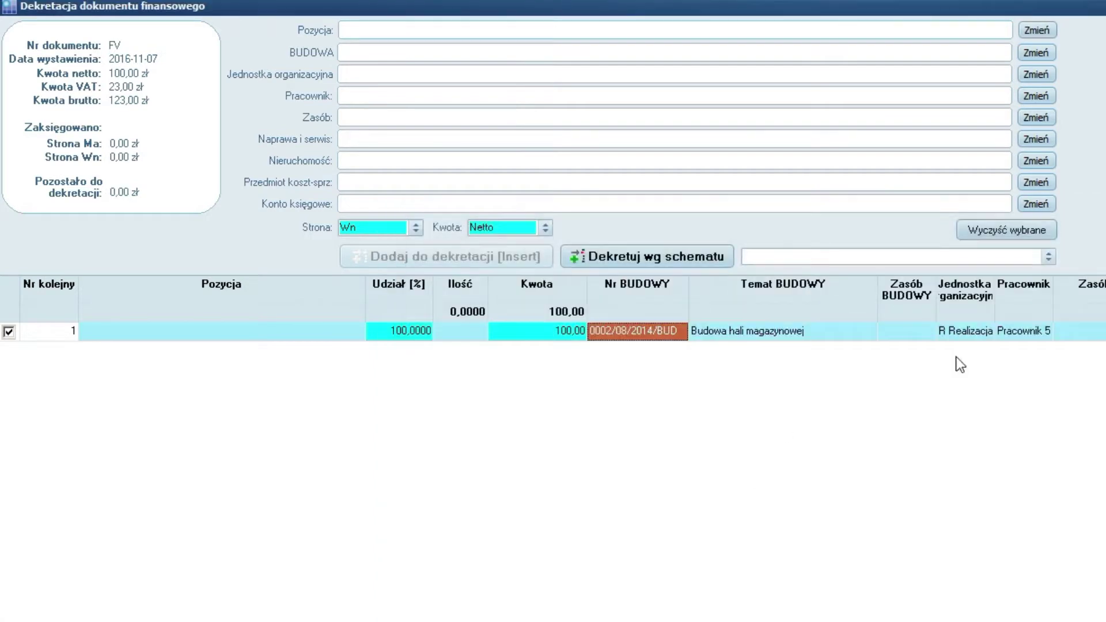
Step: Search for materiał and set the line's Przedmiot koszt-sprz to Materiał MAT
double_click(1035, 252)
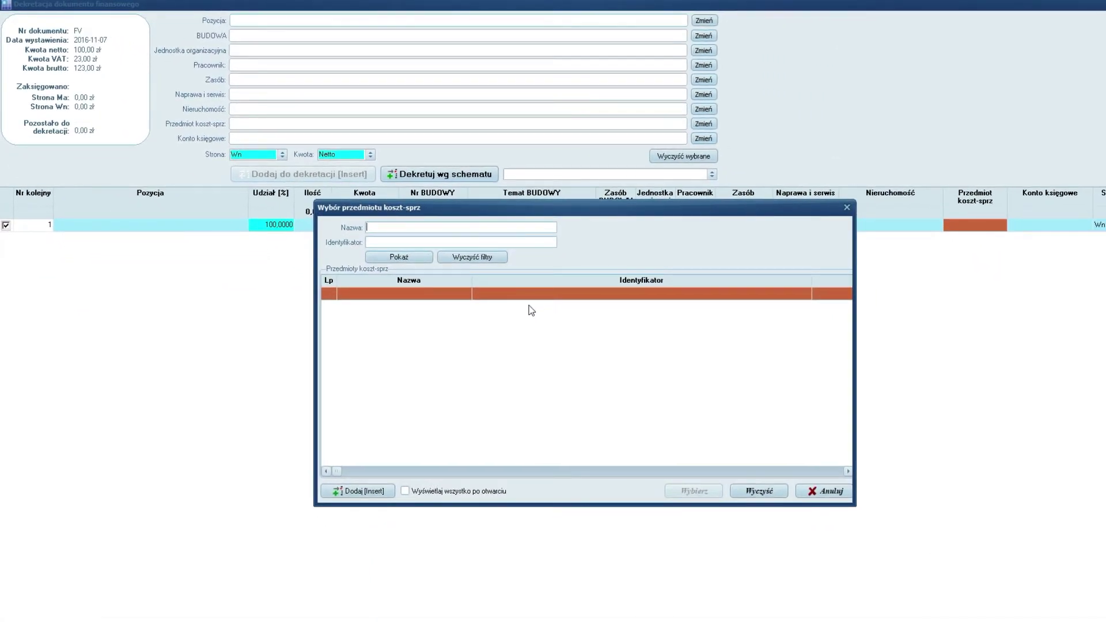
text(materiał)
key(Return)
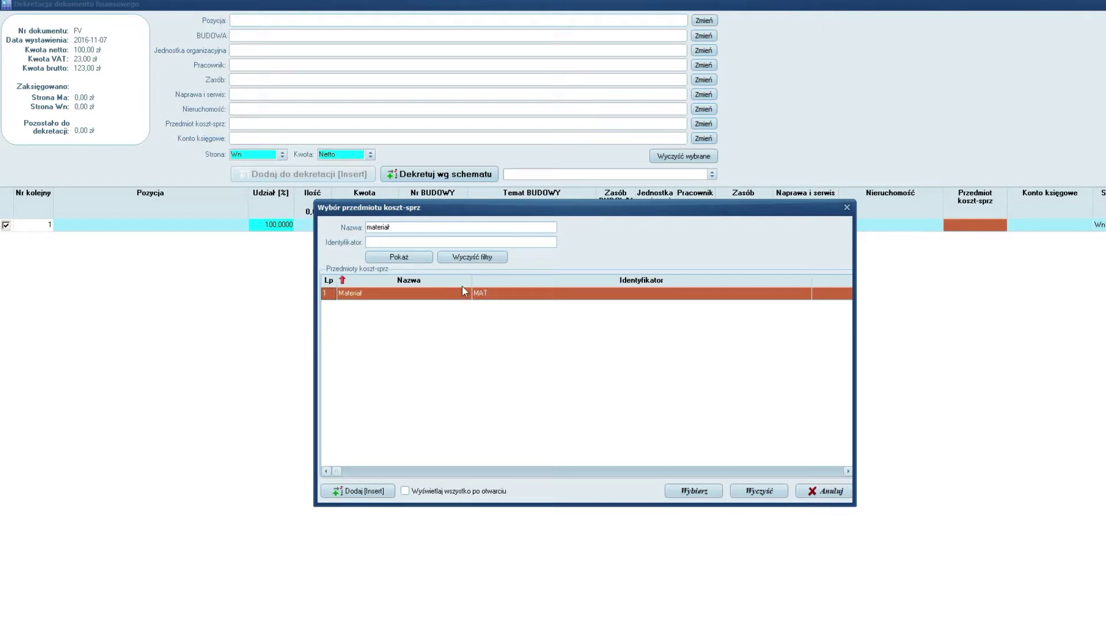
click(453, 294)
double_click(453, 293)
Step: Clear the line's Konto księgowe, then save and close the Dekretacja
double_click(1031, 230)
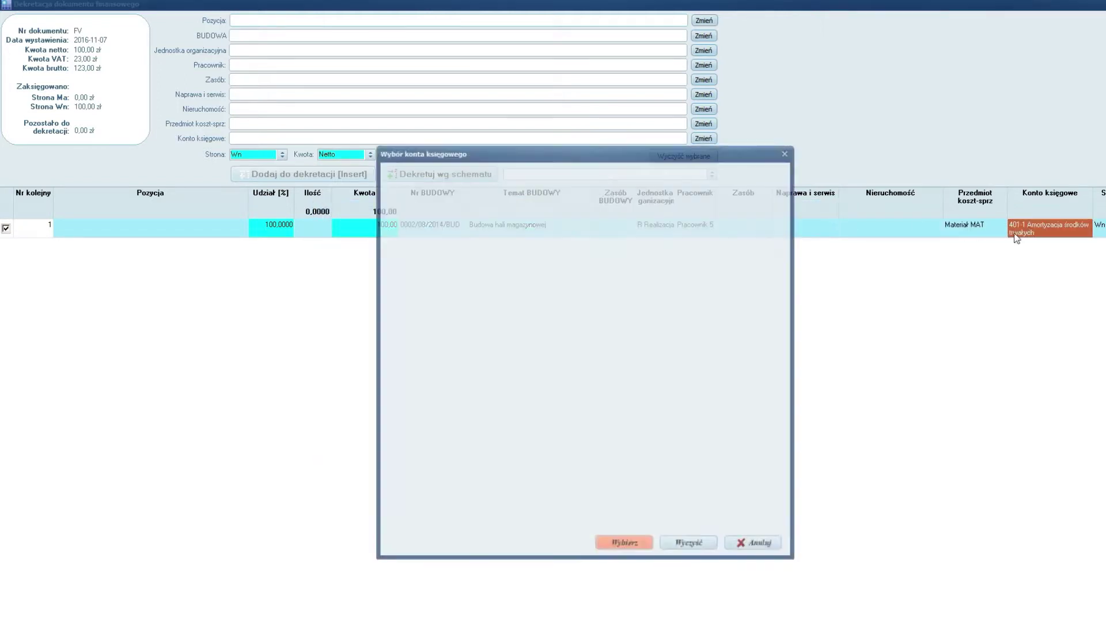
click(700, 546)
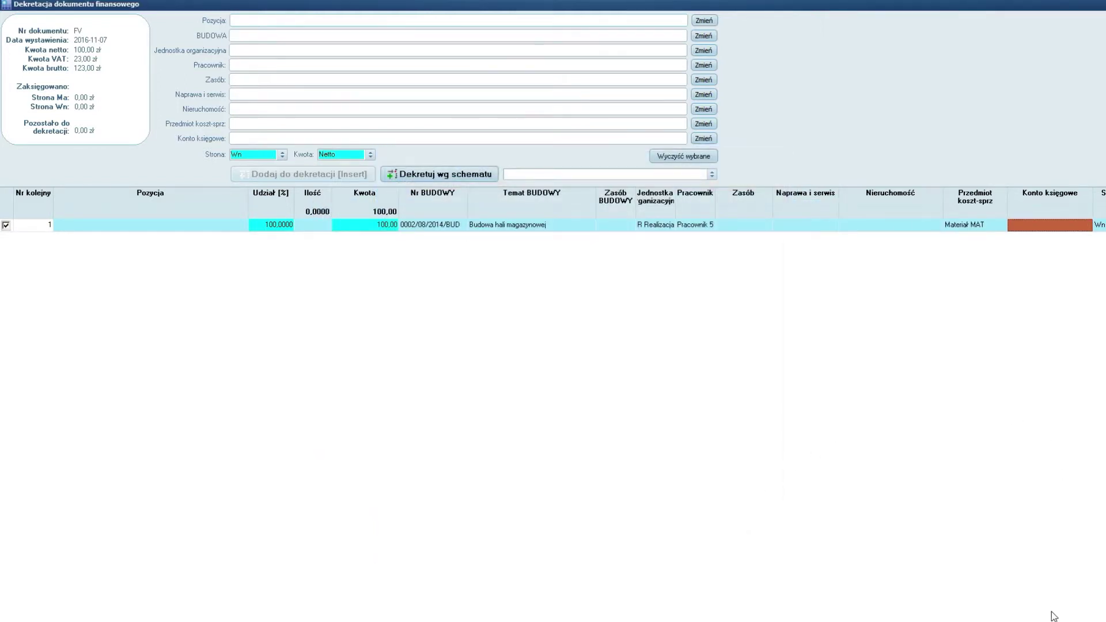
key(Escape)
click(555, 387)
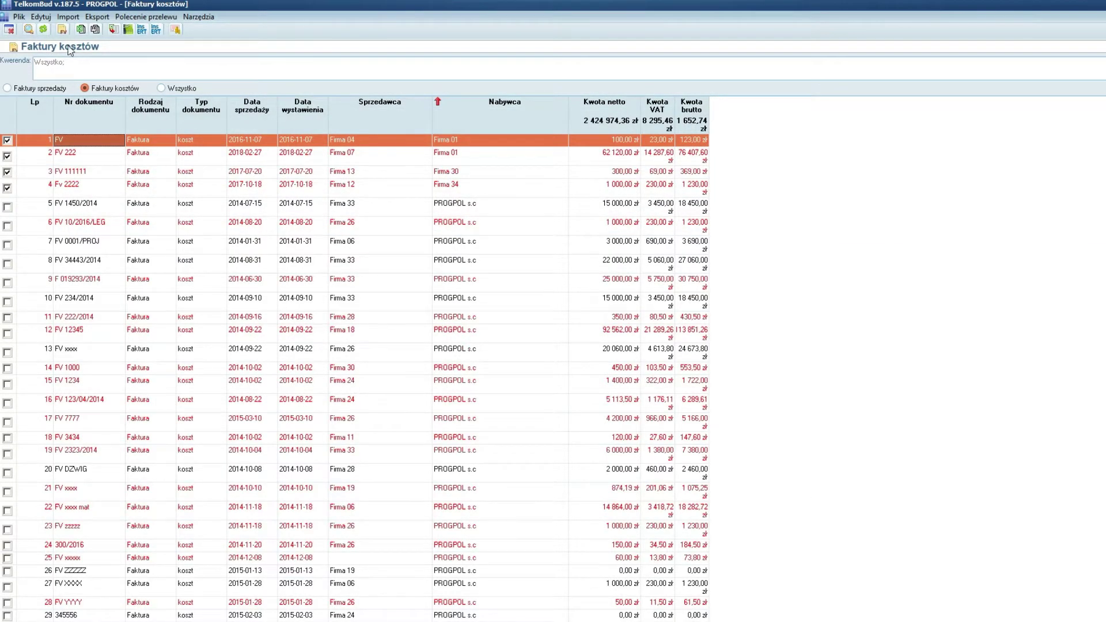
Step: Run Księgowanie zbiorczo wg schematów księgowań on the four marked invoices and confirm it
click(40, 17)
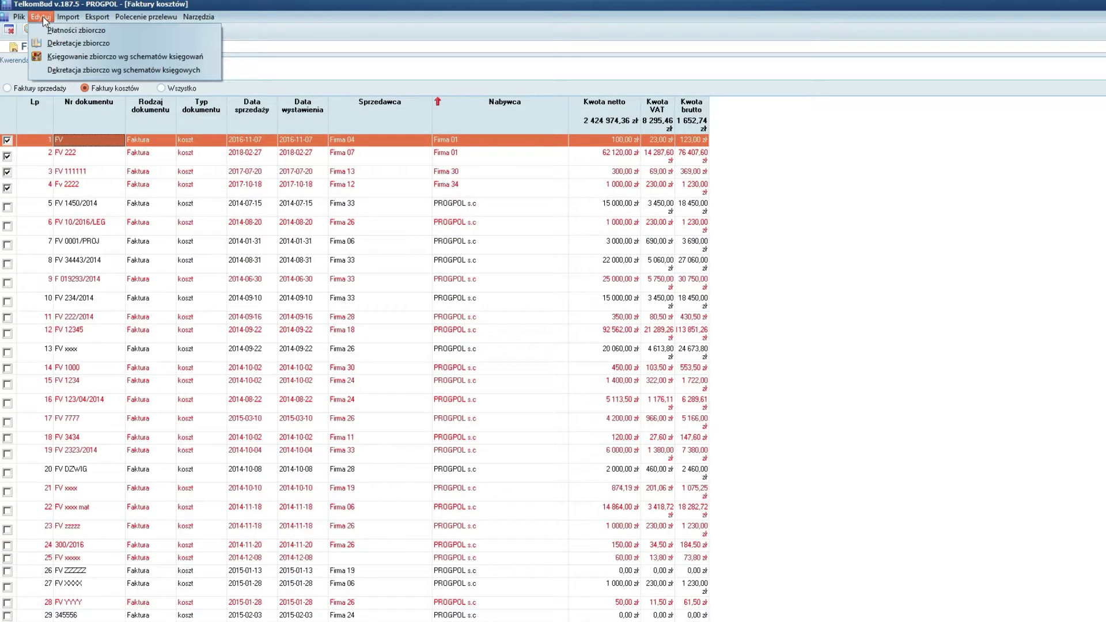
click(142, 57)
click(530, 390)
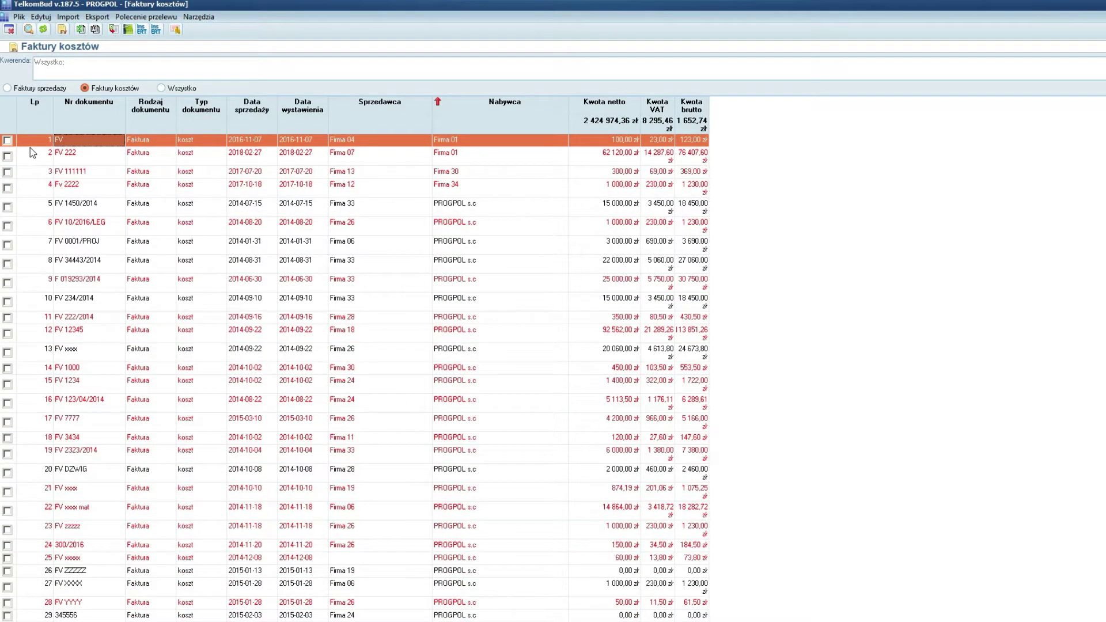
Step: Open the Dekretacja of the first invoice, FV, and check the Konto księgowe on its lines
right_click(67, 140)
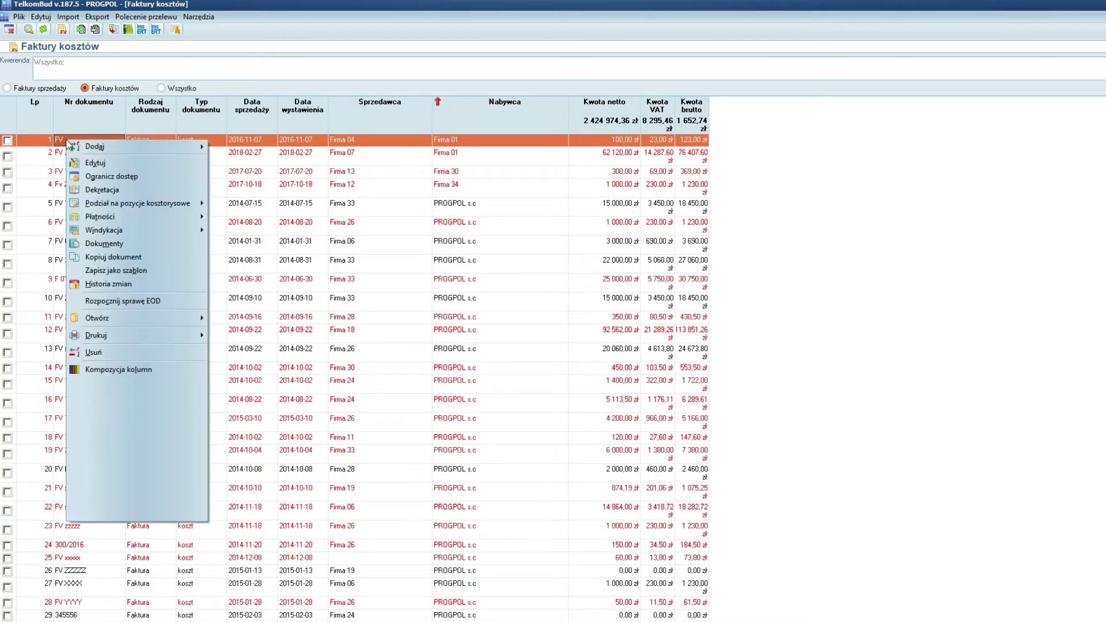
click(103, 190)
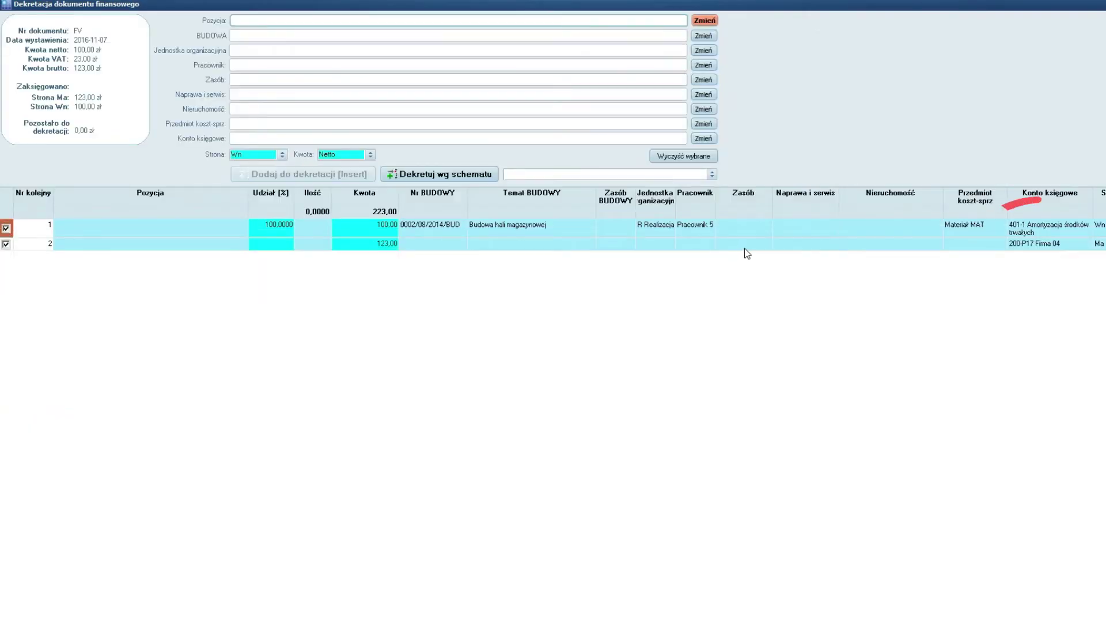
click(1051, 224)
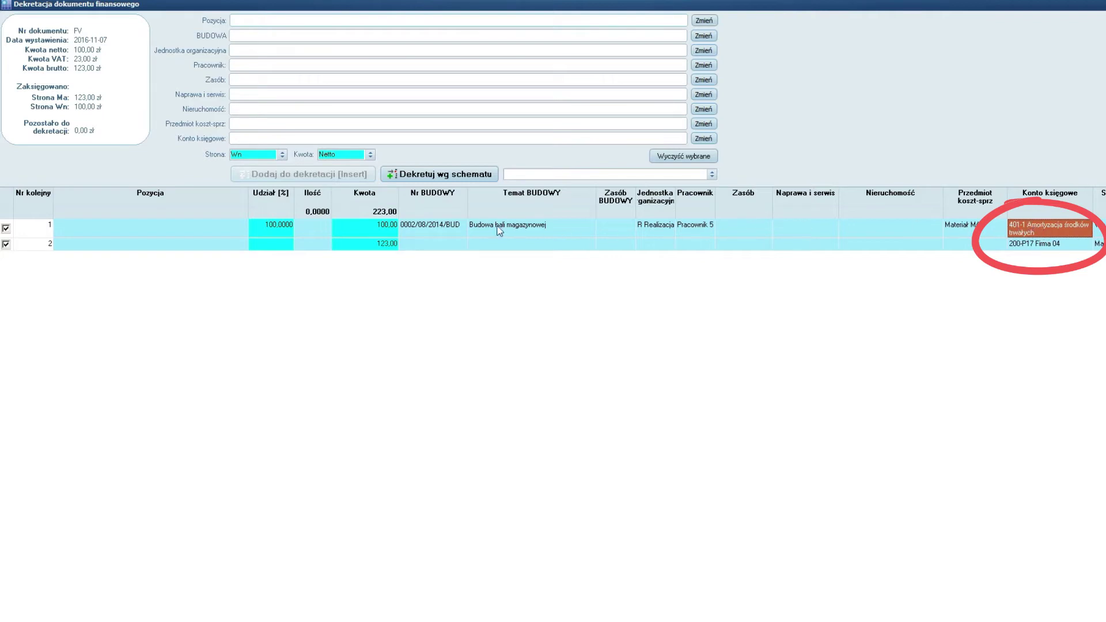
Step: Clear the BUDOWA and the Przedmiot koszt-sprz from the first line, keeping its account 401-1
right_click(438, 231)
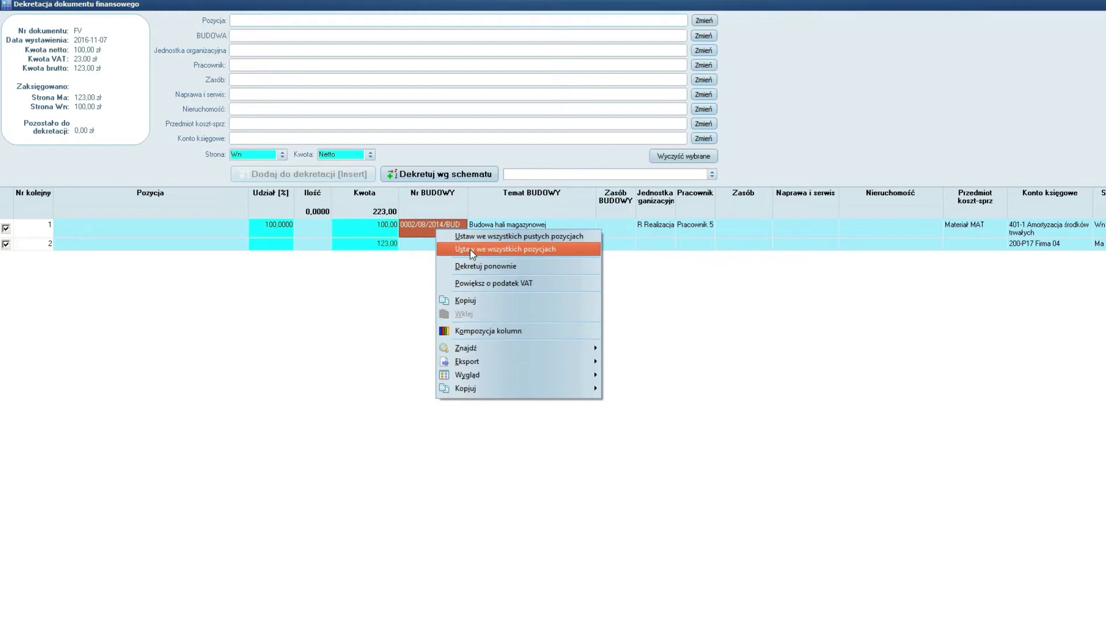
click(470, 249)
double_click(418, 232)
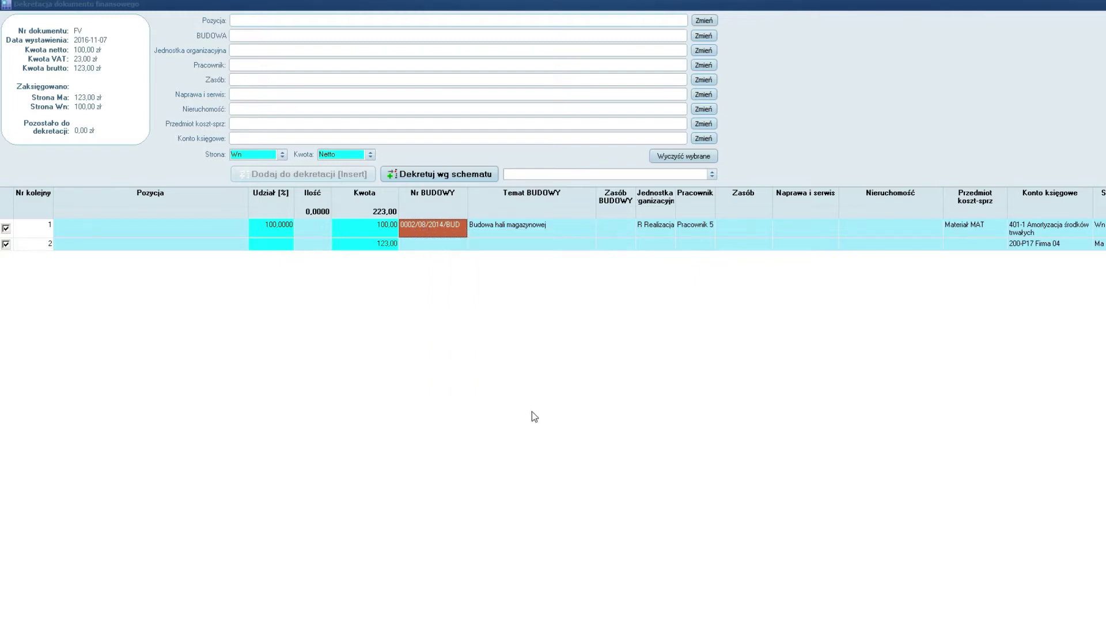
click(794, 554)
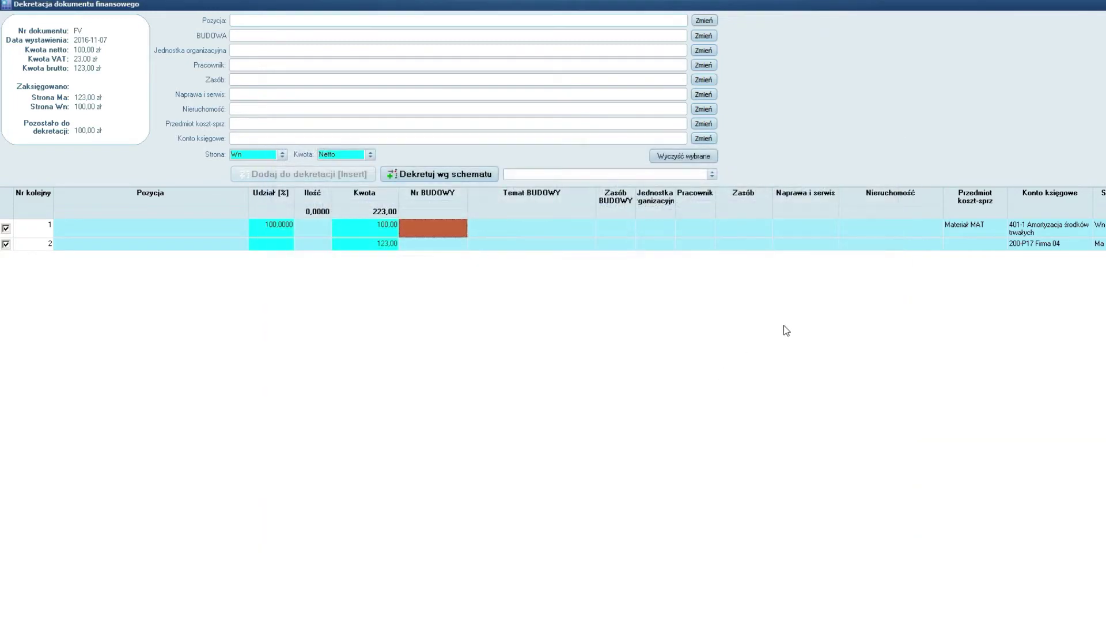
double_click(965, 230)
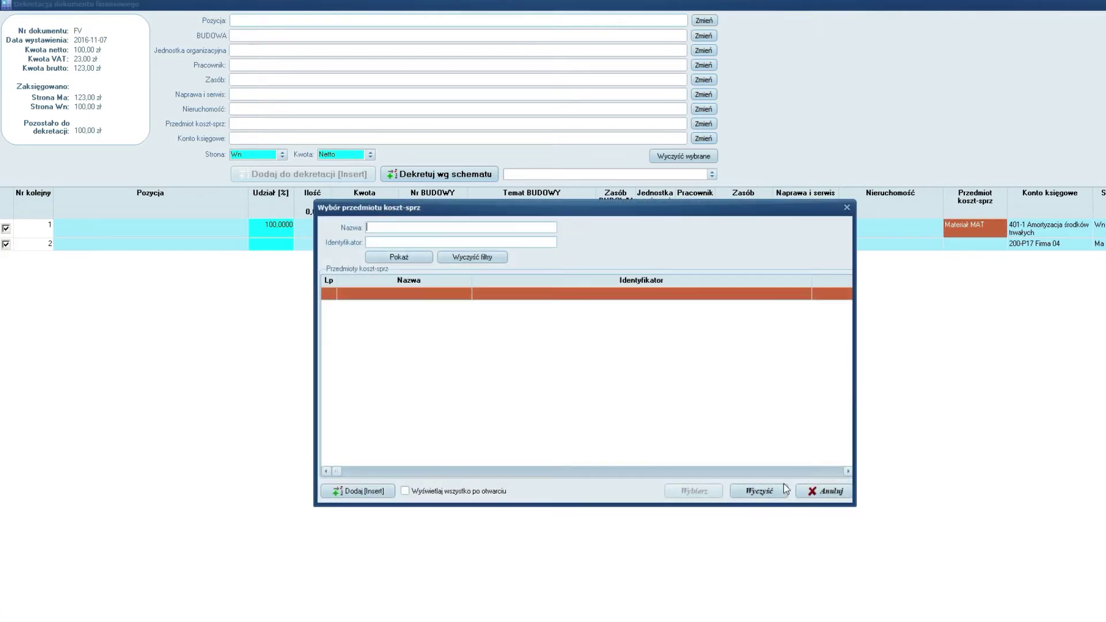
click(761, 492)
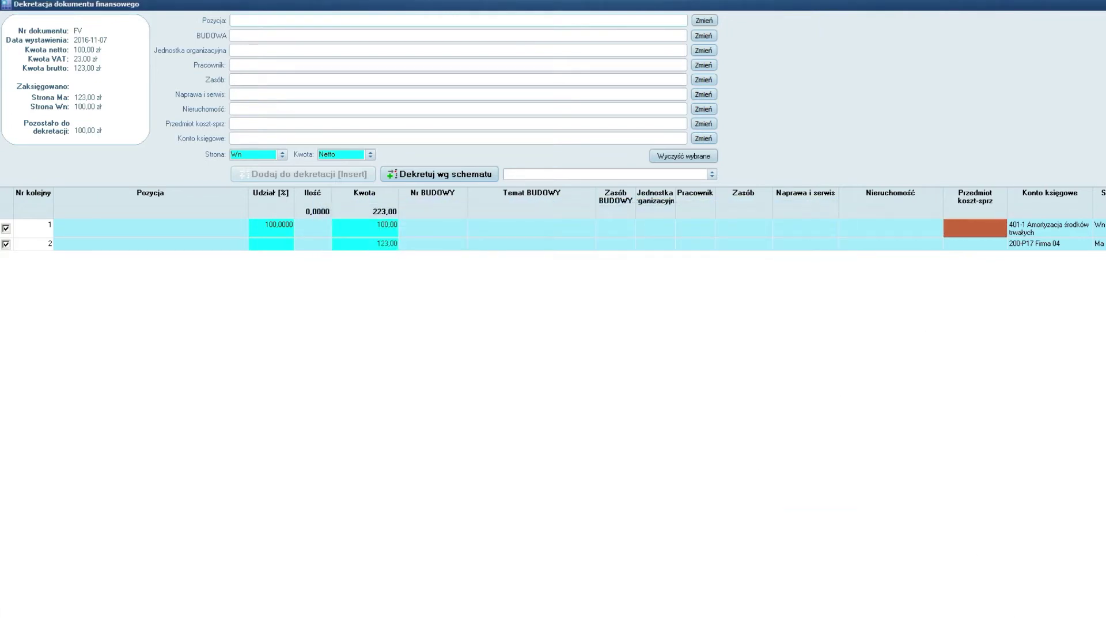
Step: Unmark the 200-P17 Firma 04 line, then save the changes and close the Dekretacja
click(591, 387)
click(11, 244)
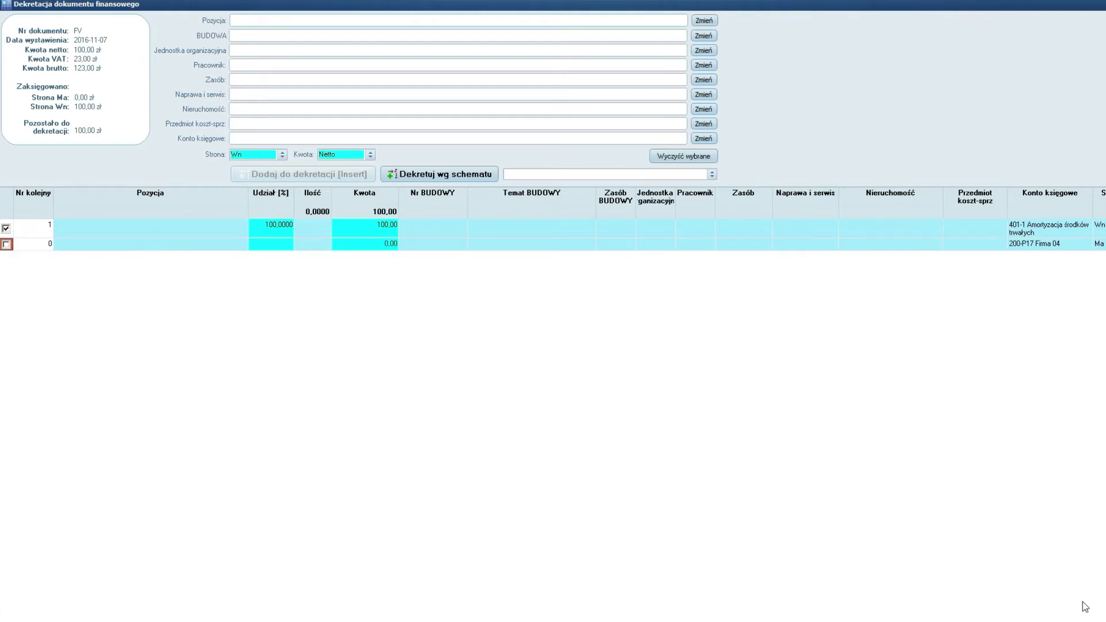
key(Escape)
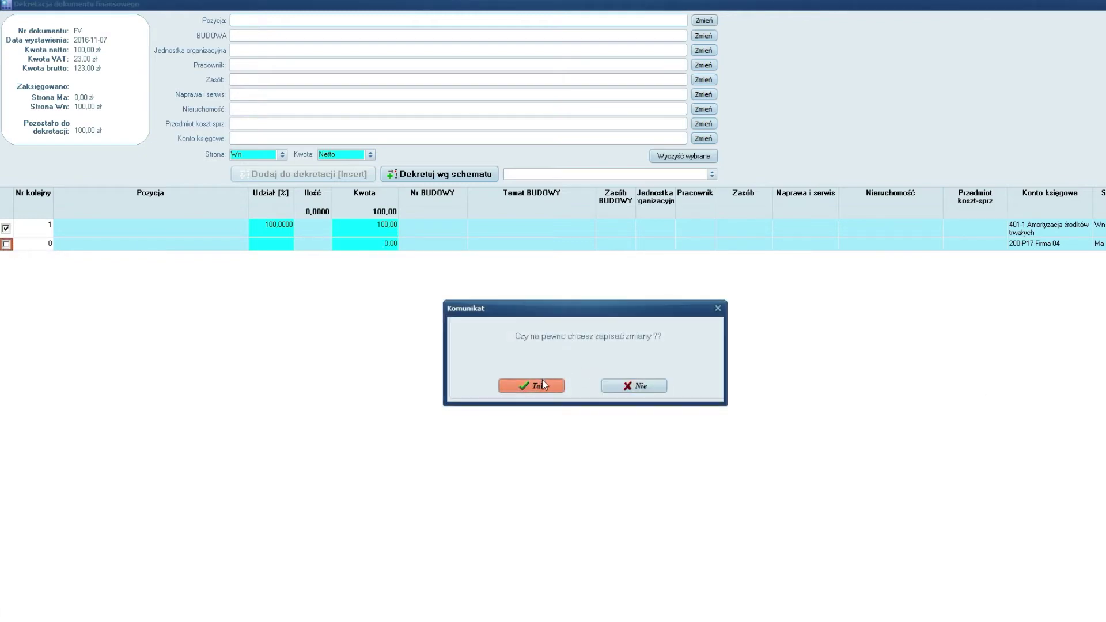
click(541, 380)
Step: Mark invoices FV, FV 222, FV 111111 and Fv 2222 and run Dekretacja zbiorczo wg schematów księgowych on them
click(7, 140)
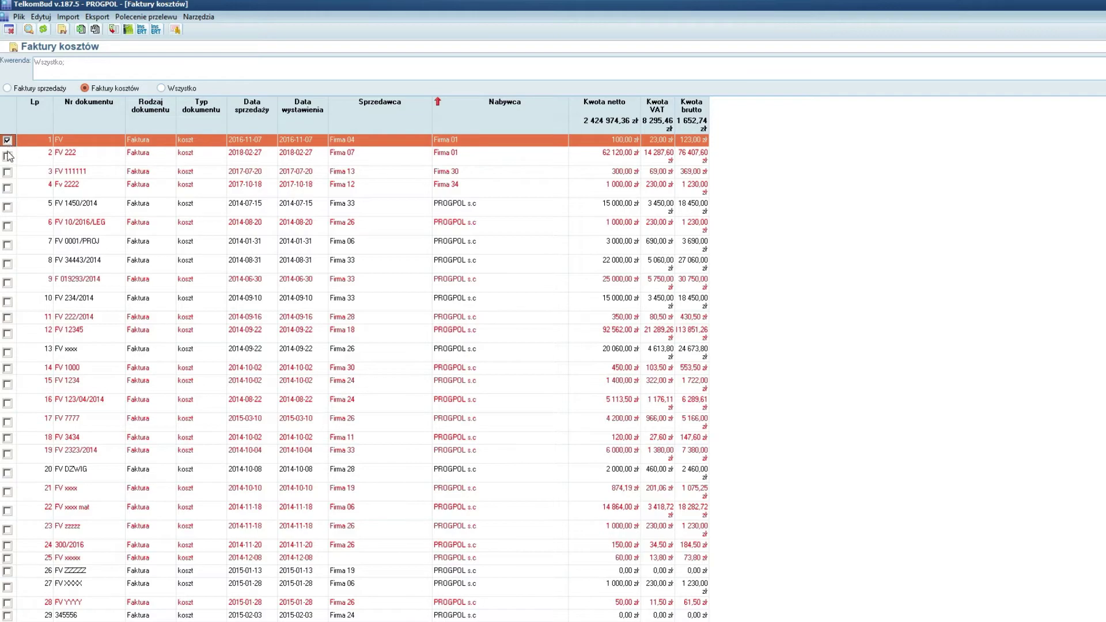
click(7, 156)
click(7, 171)
click(7, 189)
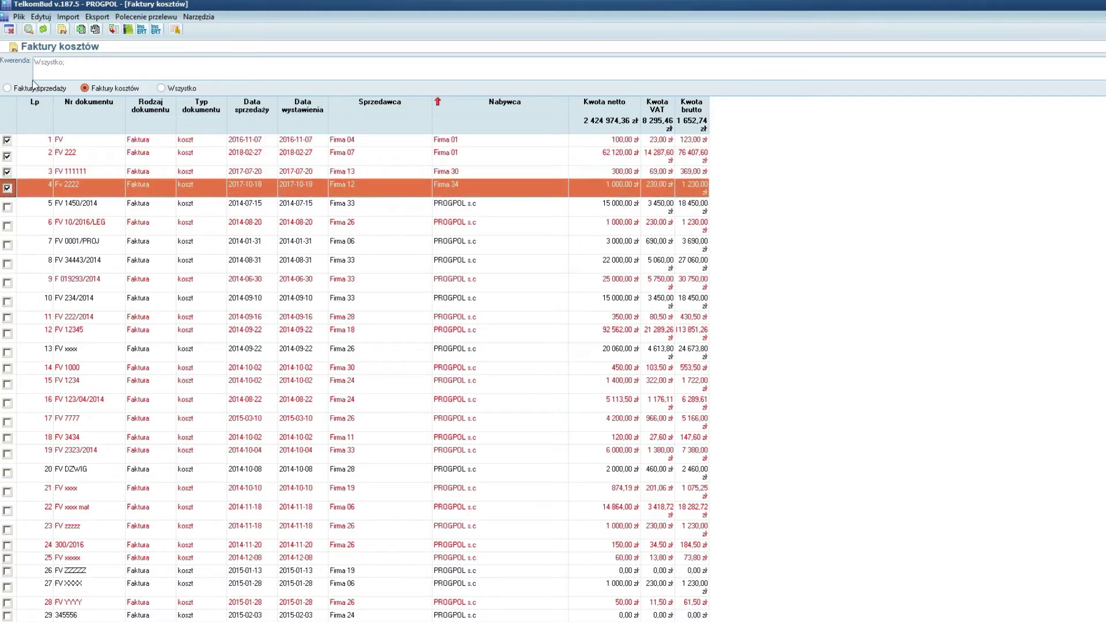
click(40, 17)
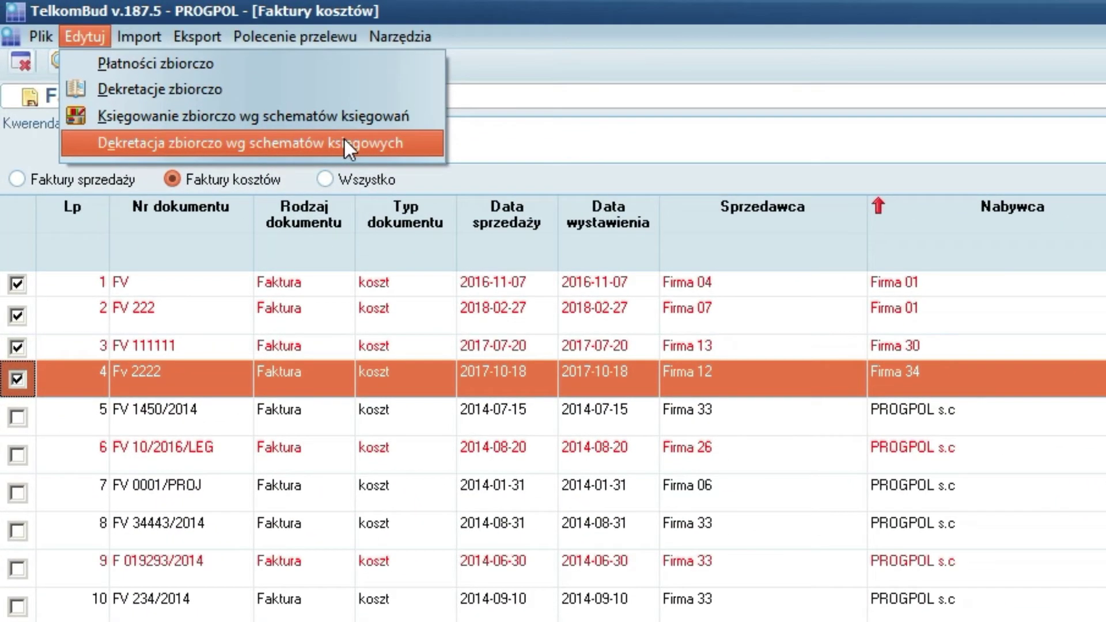
click(343, 143)
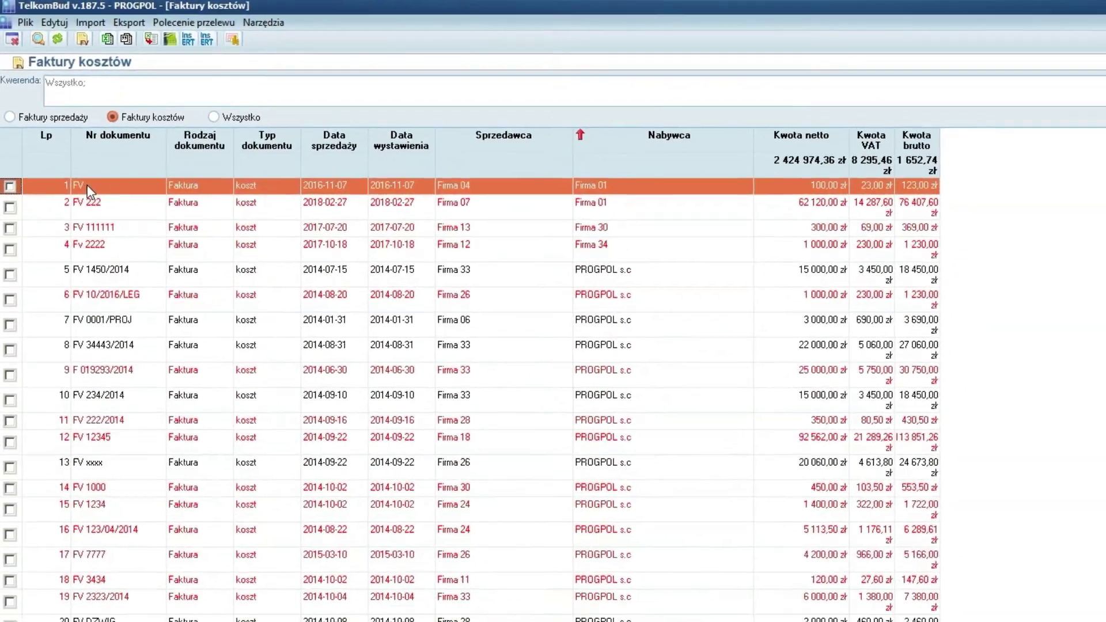
Step: Open the Dekretacja of the first invoice, FV, and check its line's BUDOWA, Temat BUDOWY, Jednostka organizacyjna and Konto księgowe
right_click(89, 190)
click(157, 253)
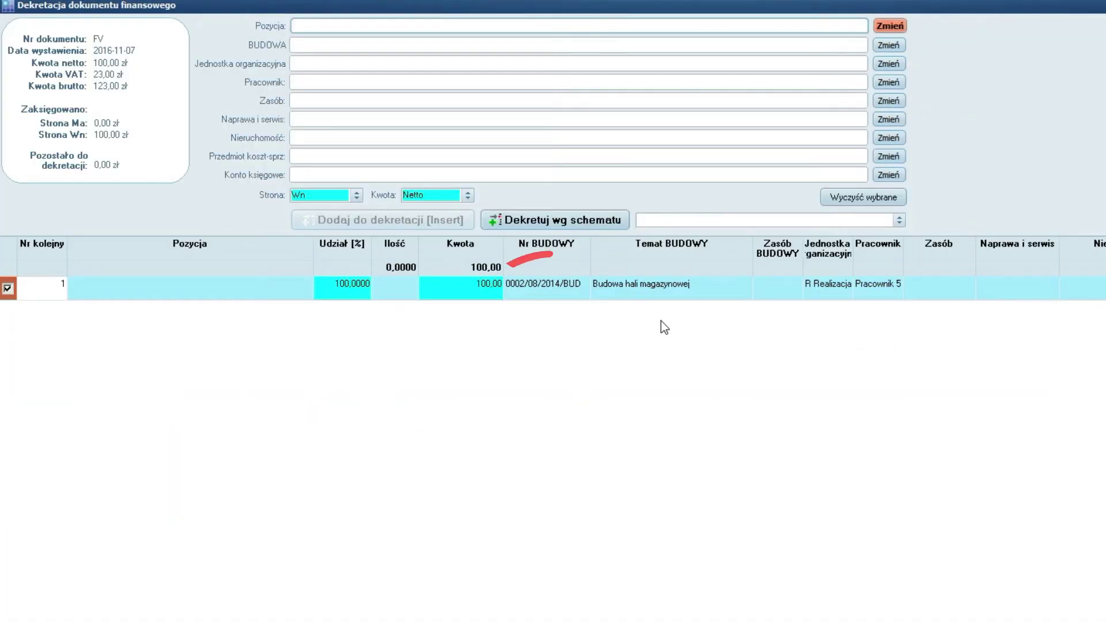
click(550, 288)
click(651, 288)
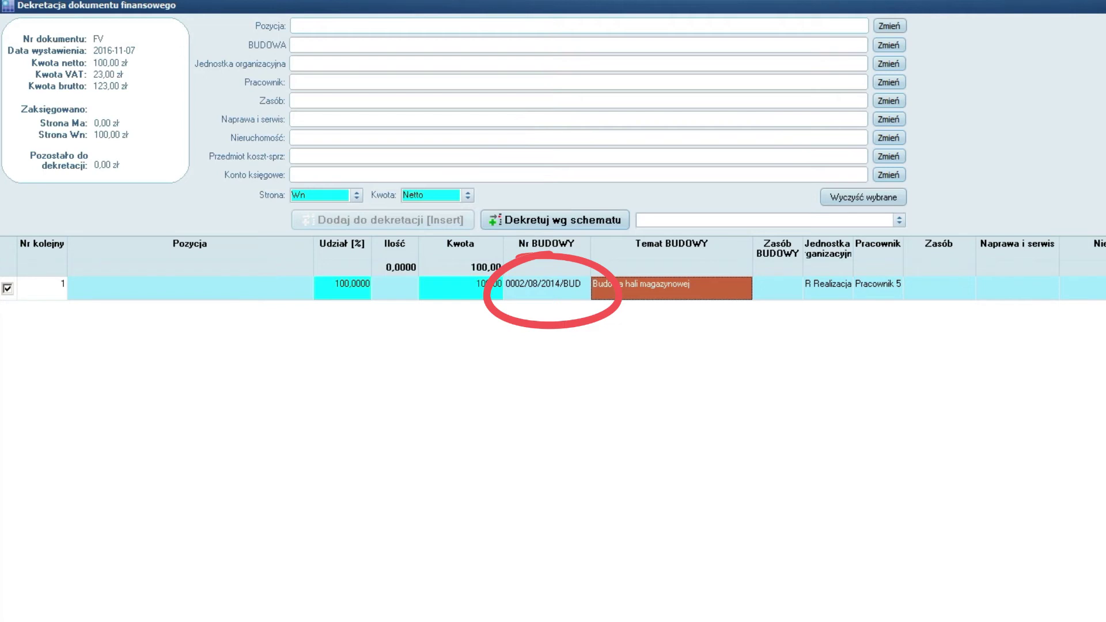
click(871, 316)
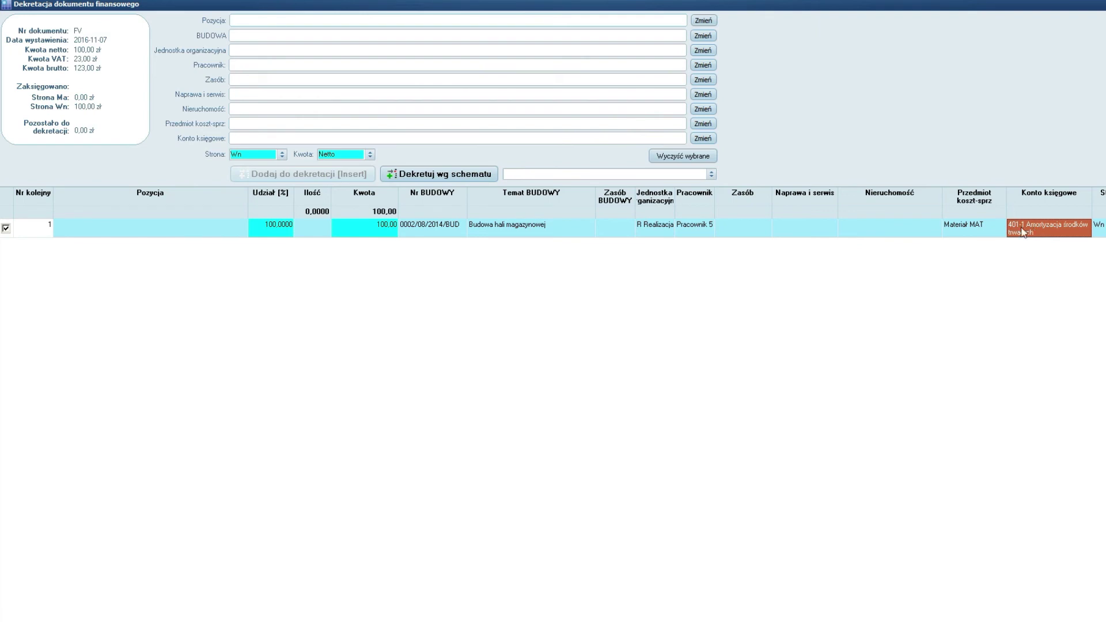
click(508, 235)
click(427, 233)
click(523, 234)
click(643, 228)
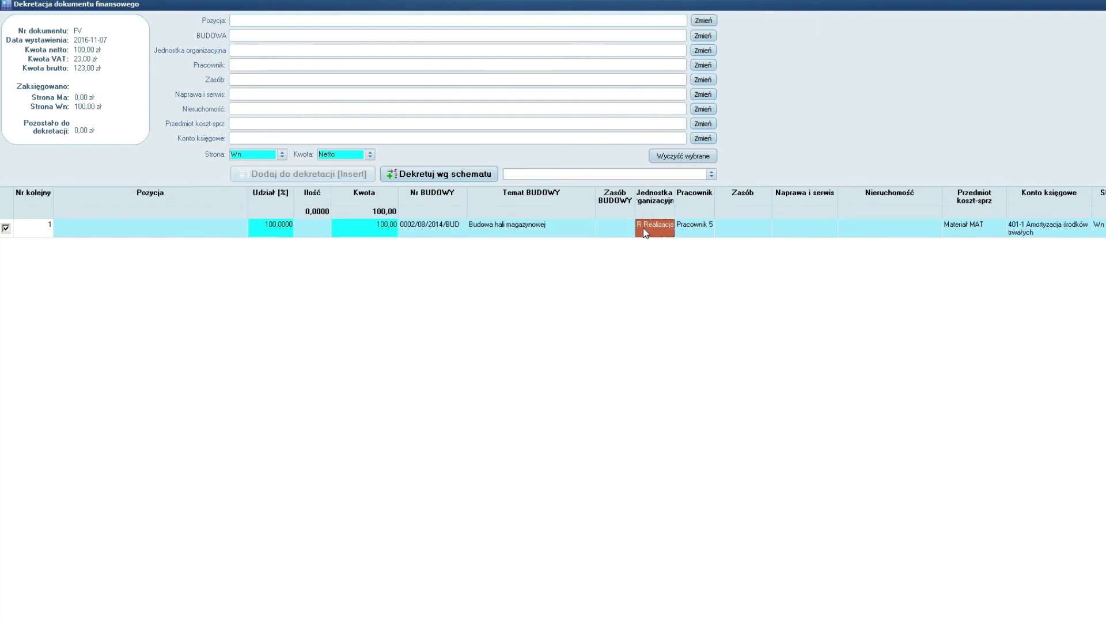